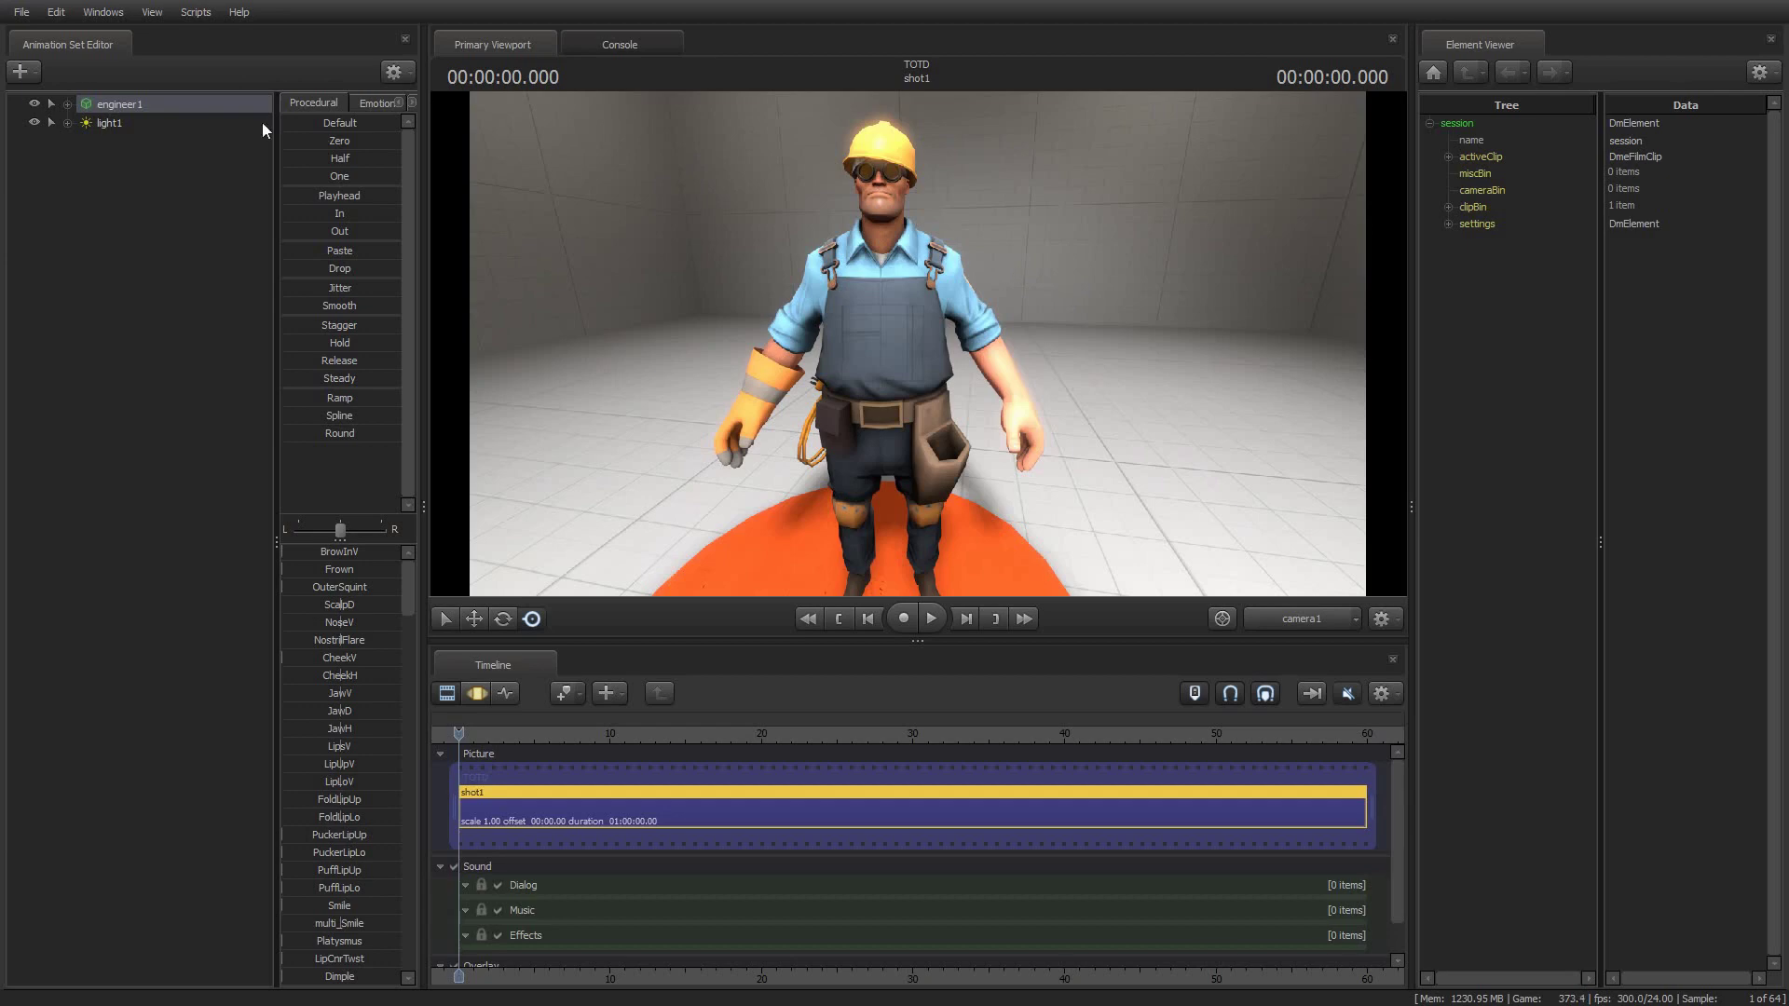
Add the Golden Frying Pan to engineer1 from the Item Chooser, creating c_frying_pan1.
right_click(136, 106)
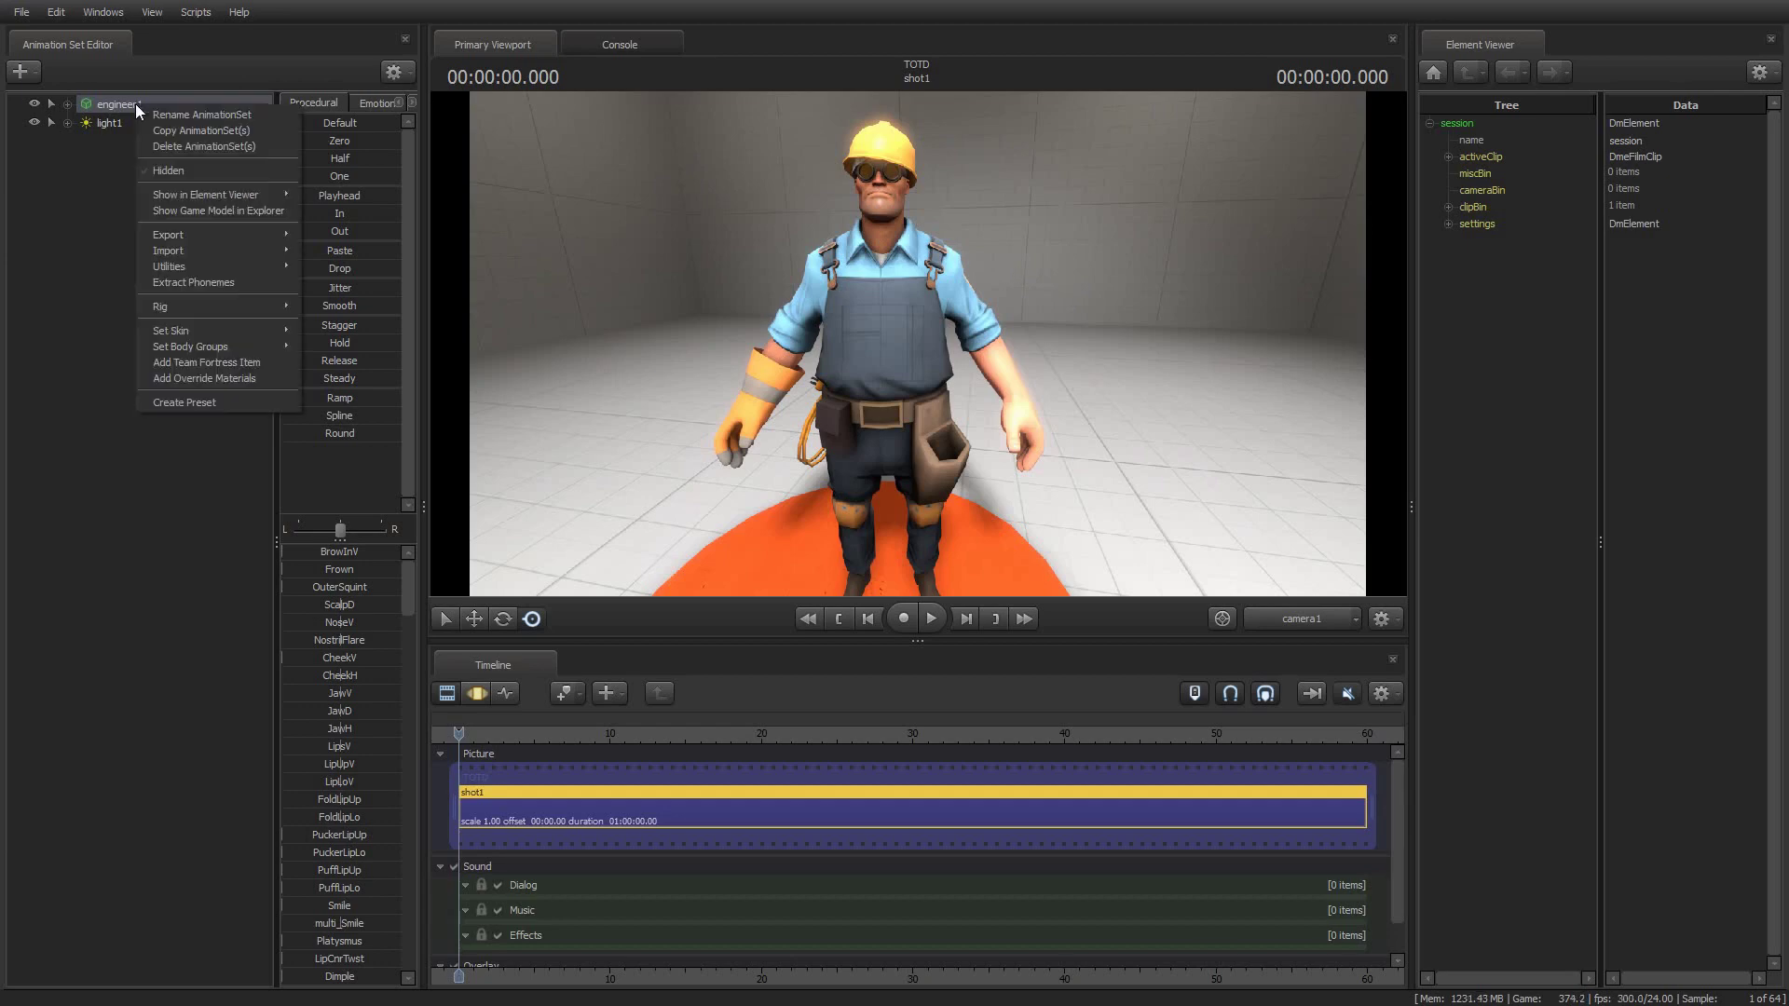
left_click(176, 361)
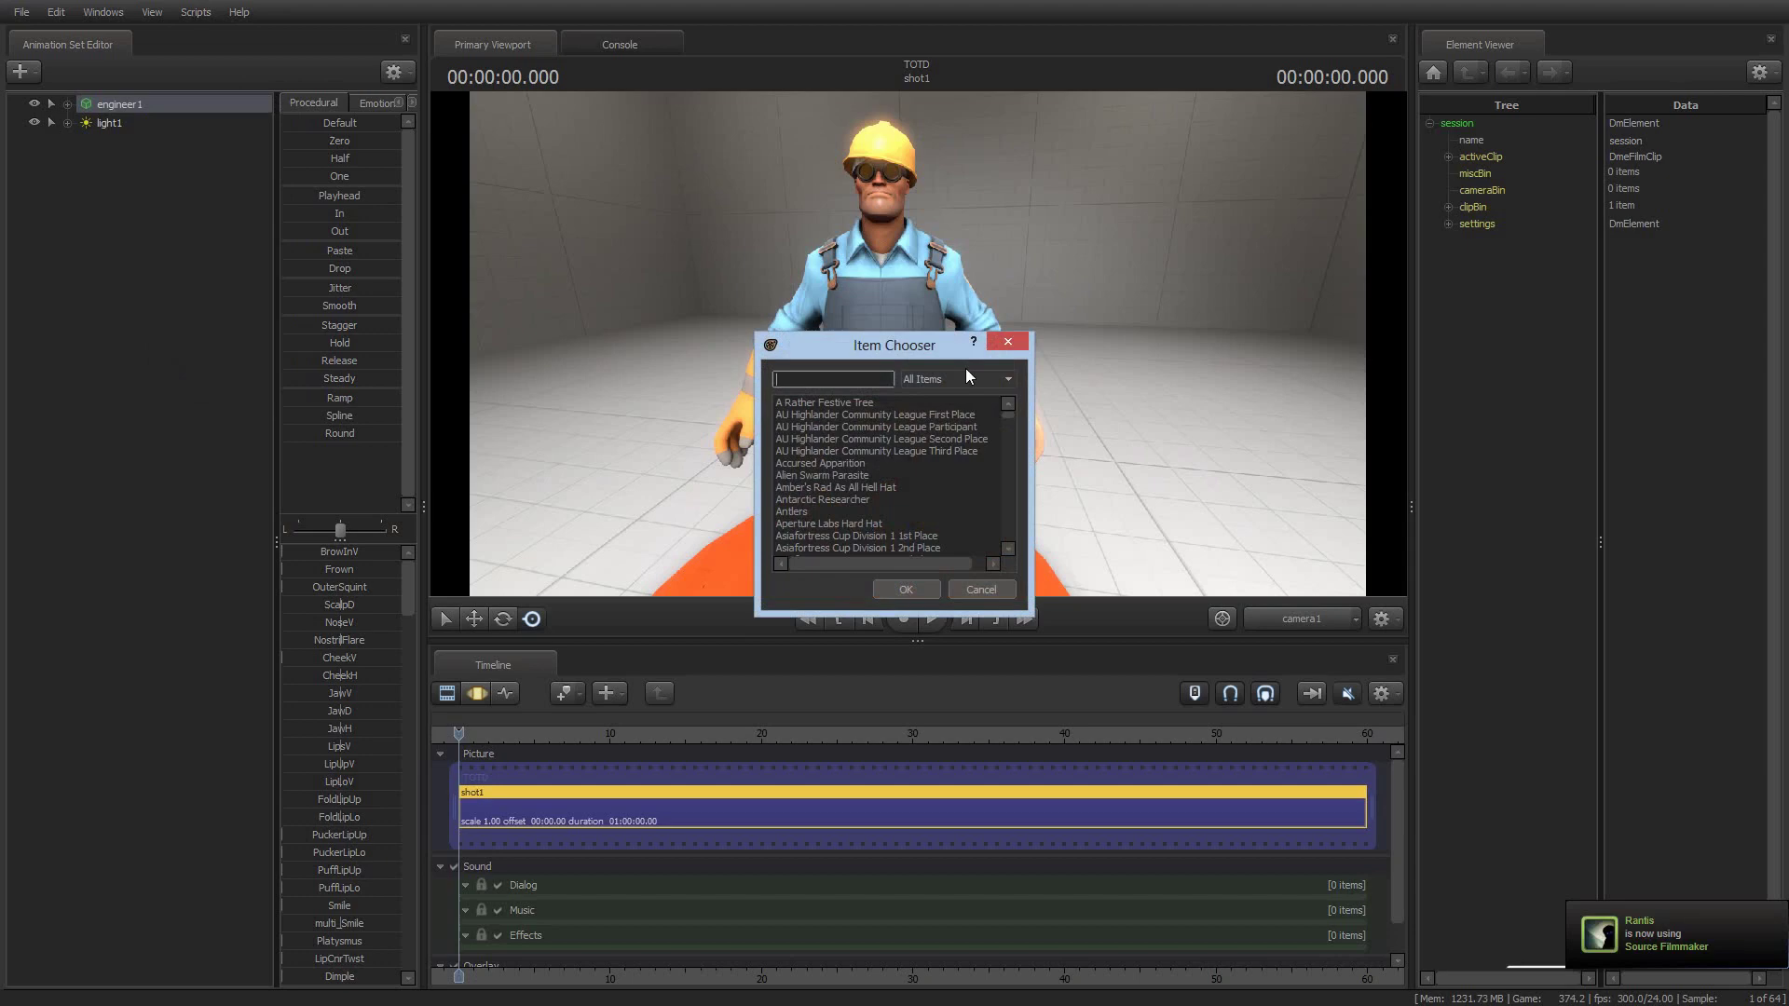
left_click_drag(1004, 413, 1008, 434)
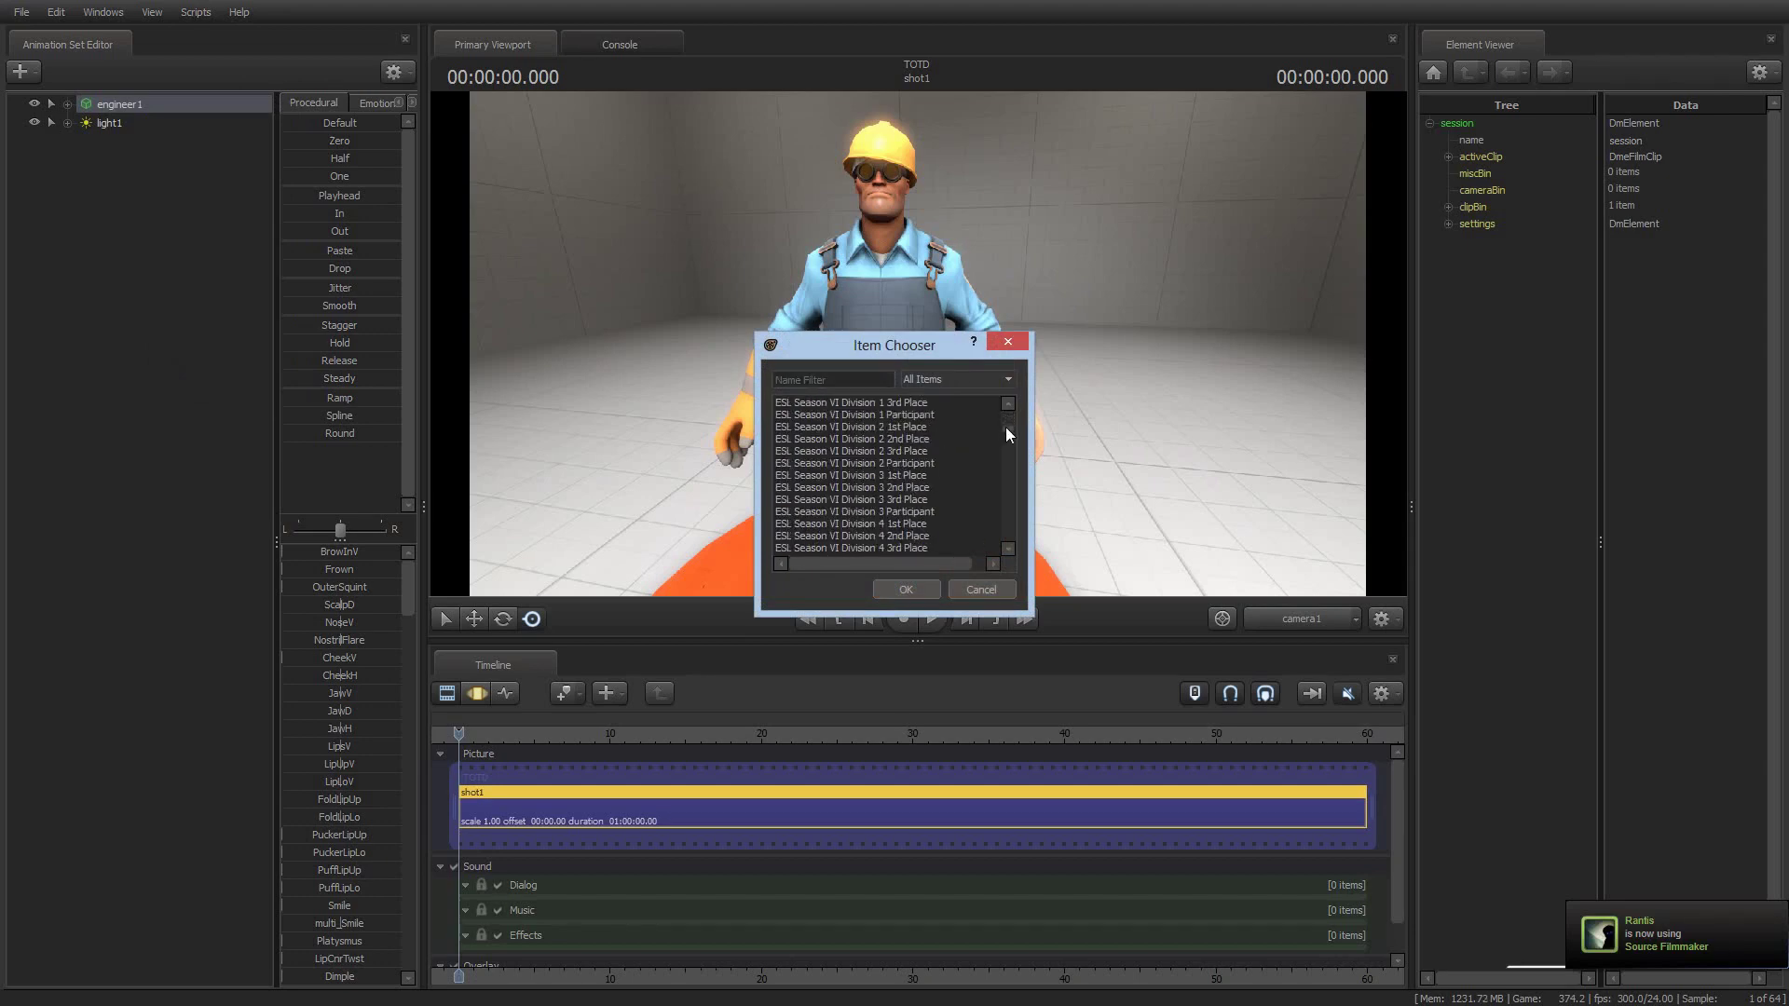
left_click(907, 451)
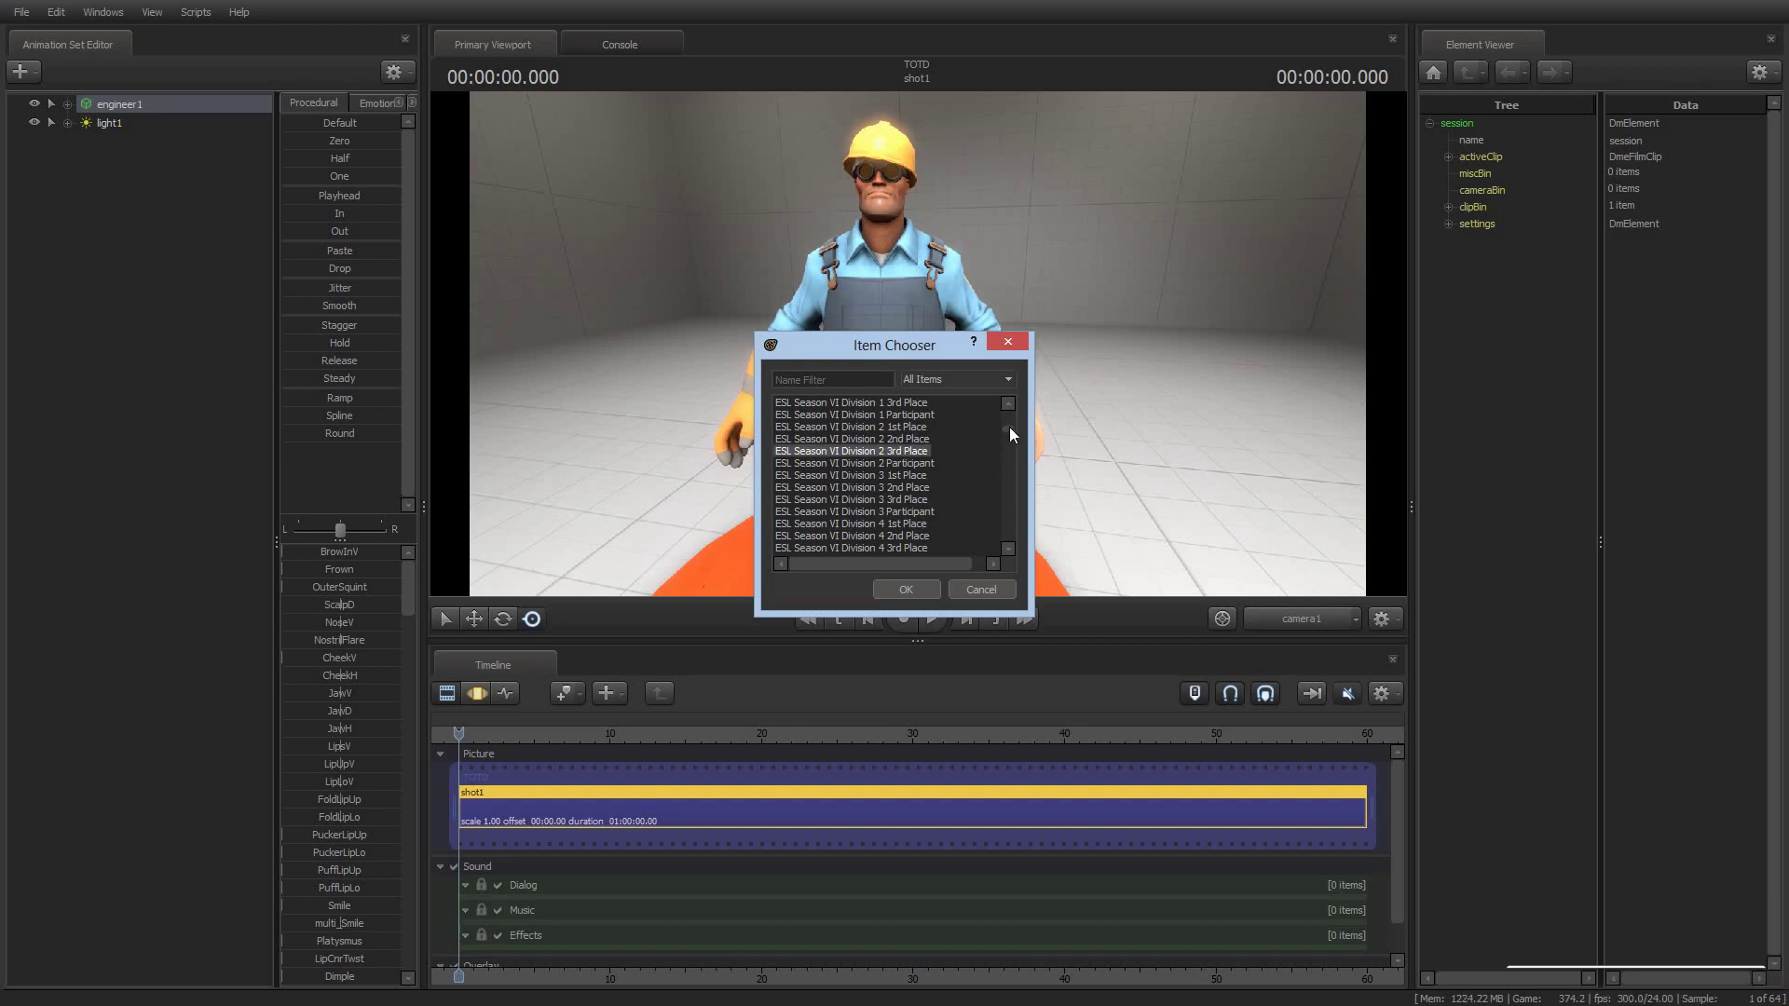
left_click_drag(1008, 427, 1021, 472)
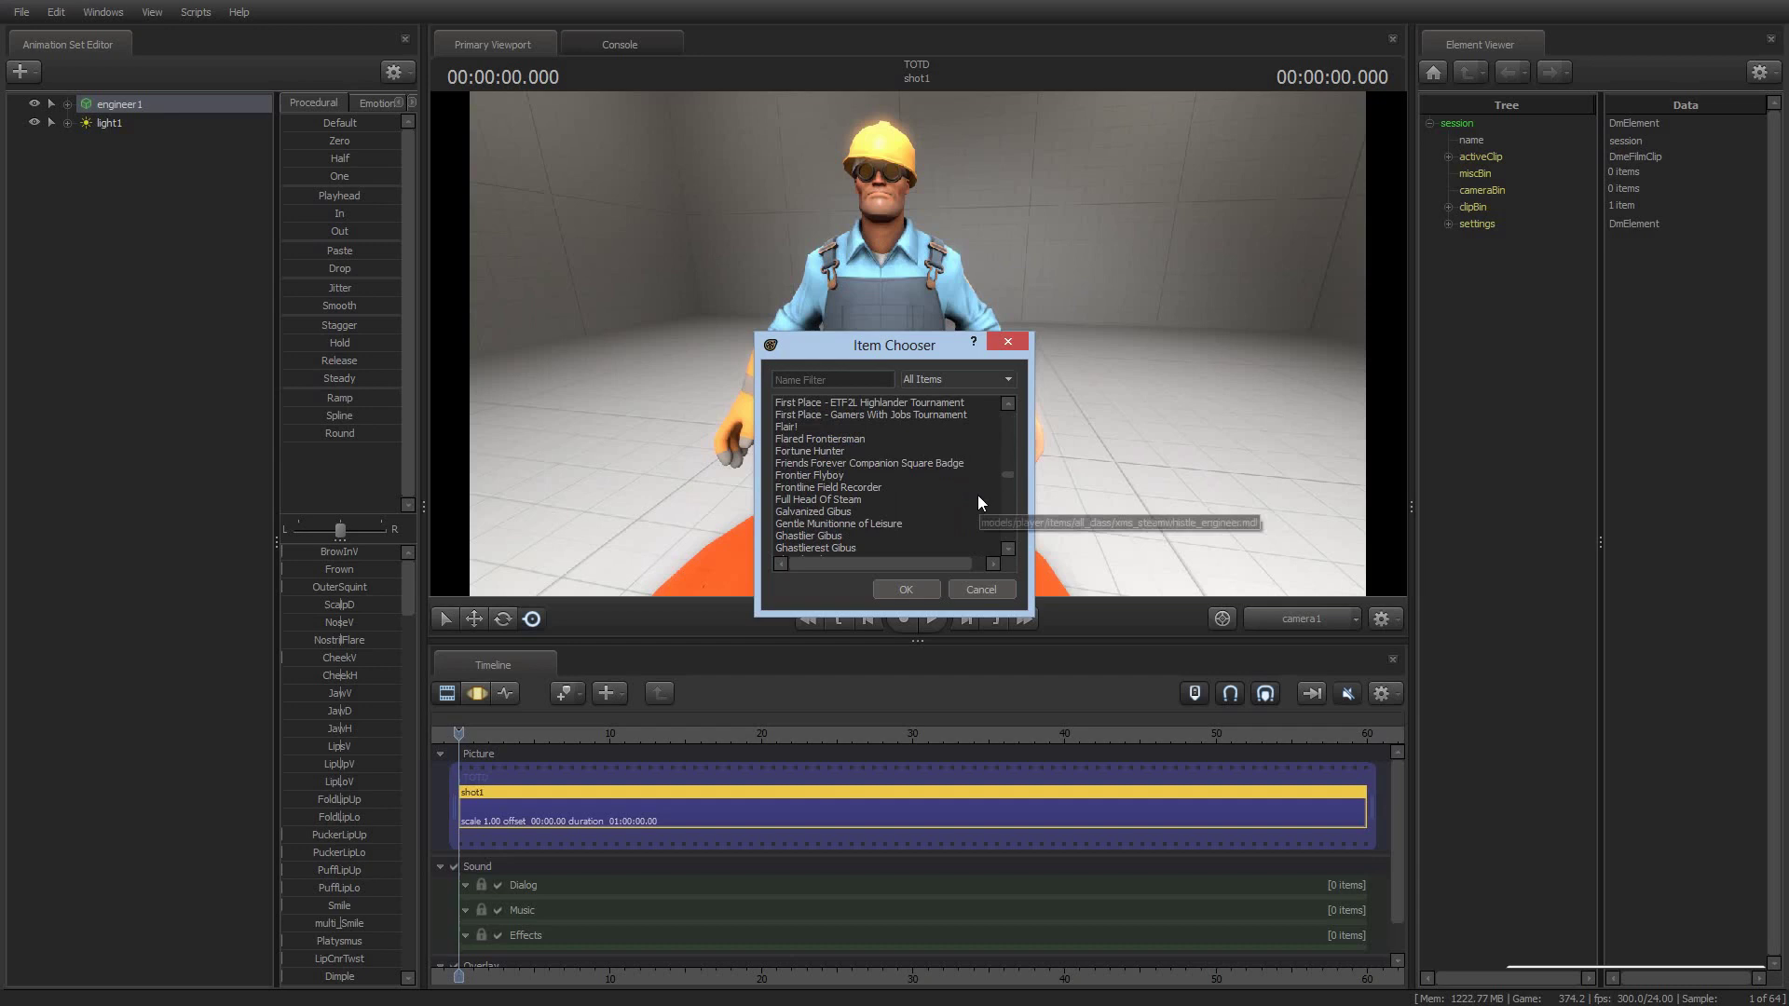
left_click(1010, 527)
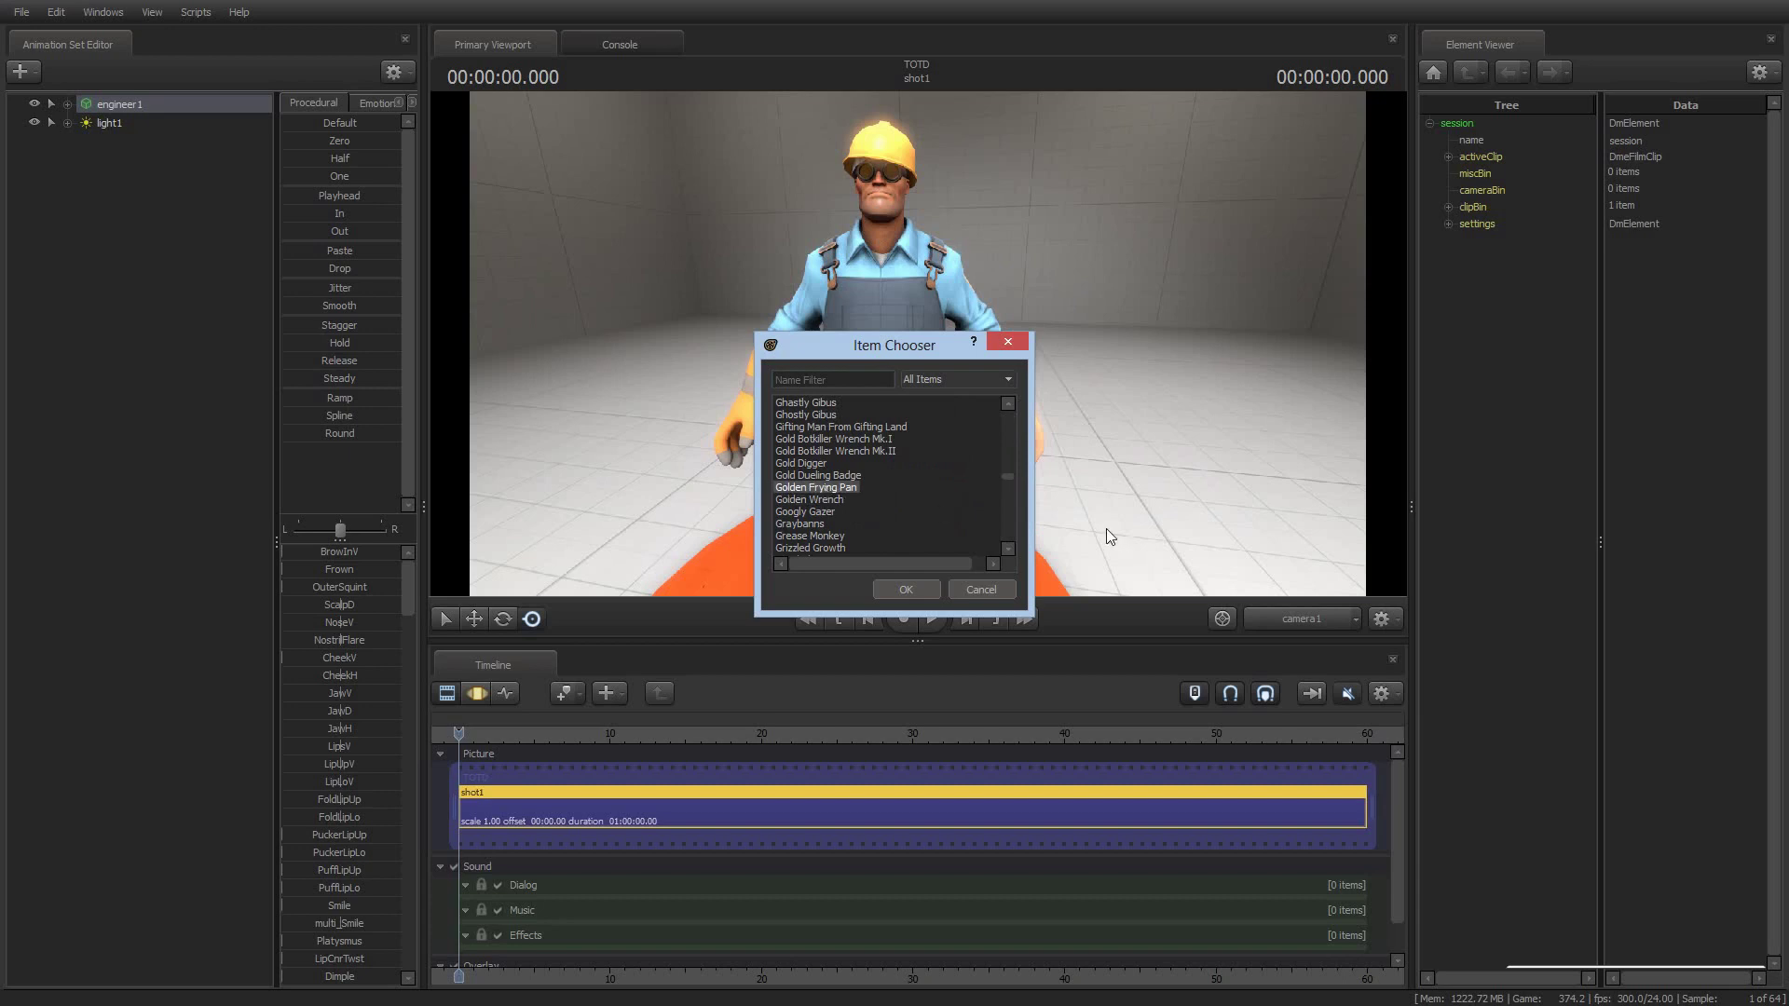
left_click(905, 590)
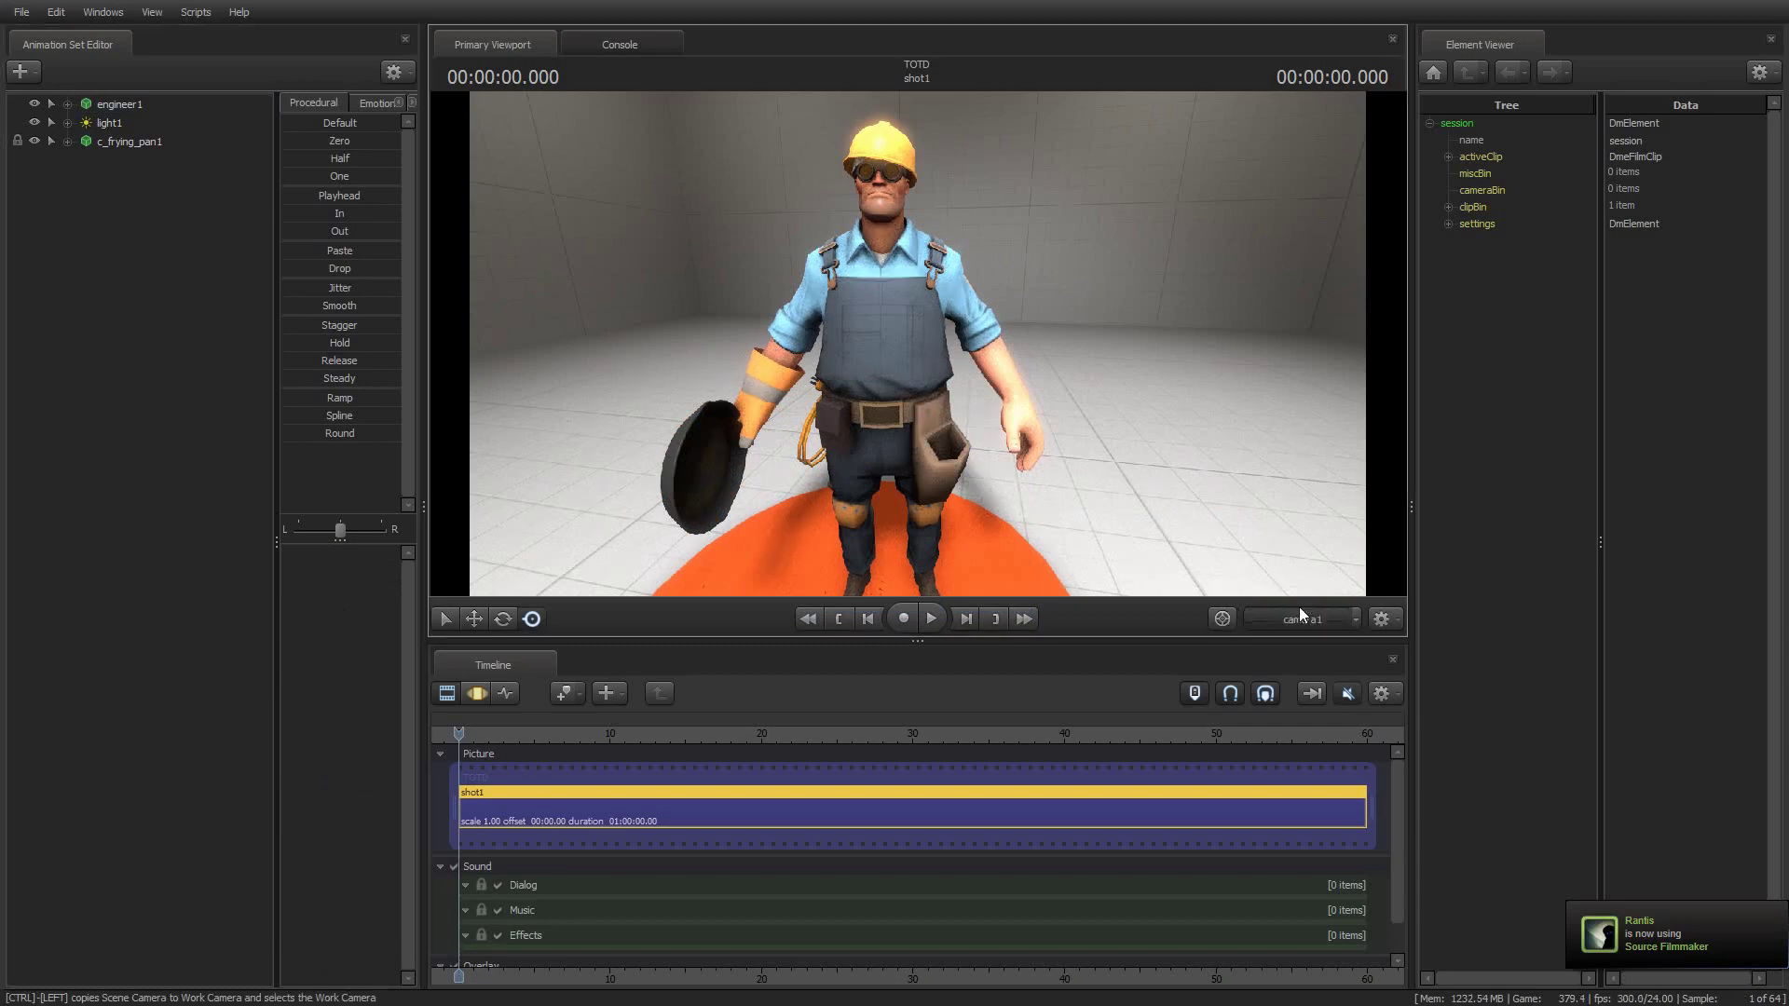
Move the Work Camera close to the pan hand and set the timeline to the motion editor.
left_click(1223, 619)
left_click_drag(1082, 387, 925, 389)
left_click(68, 141)
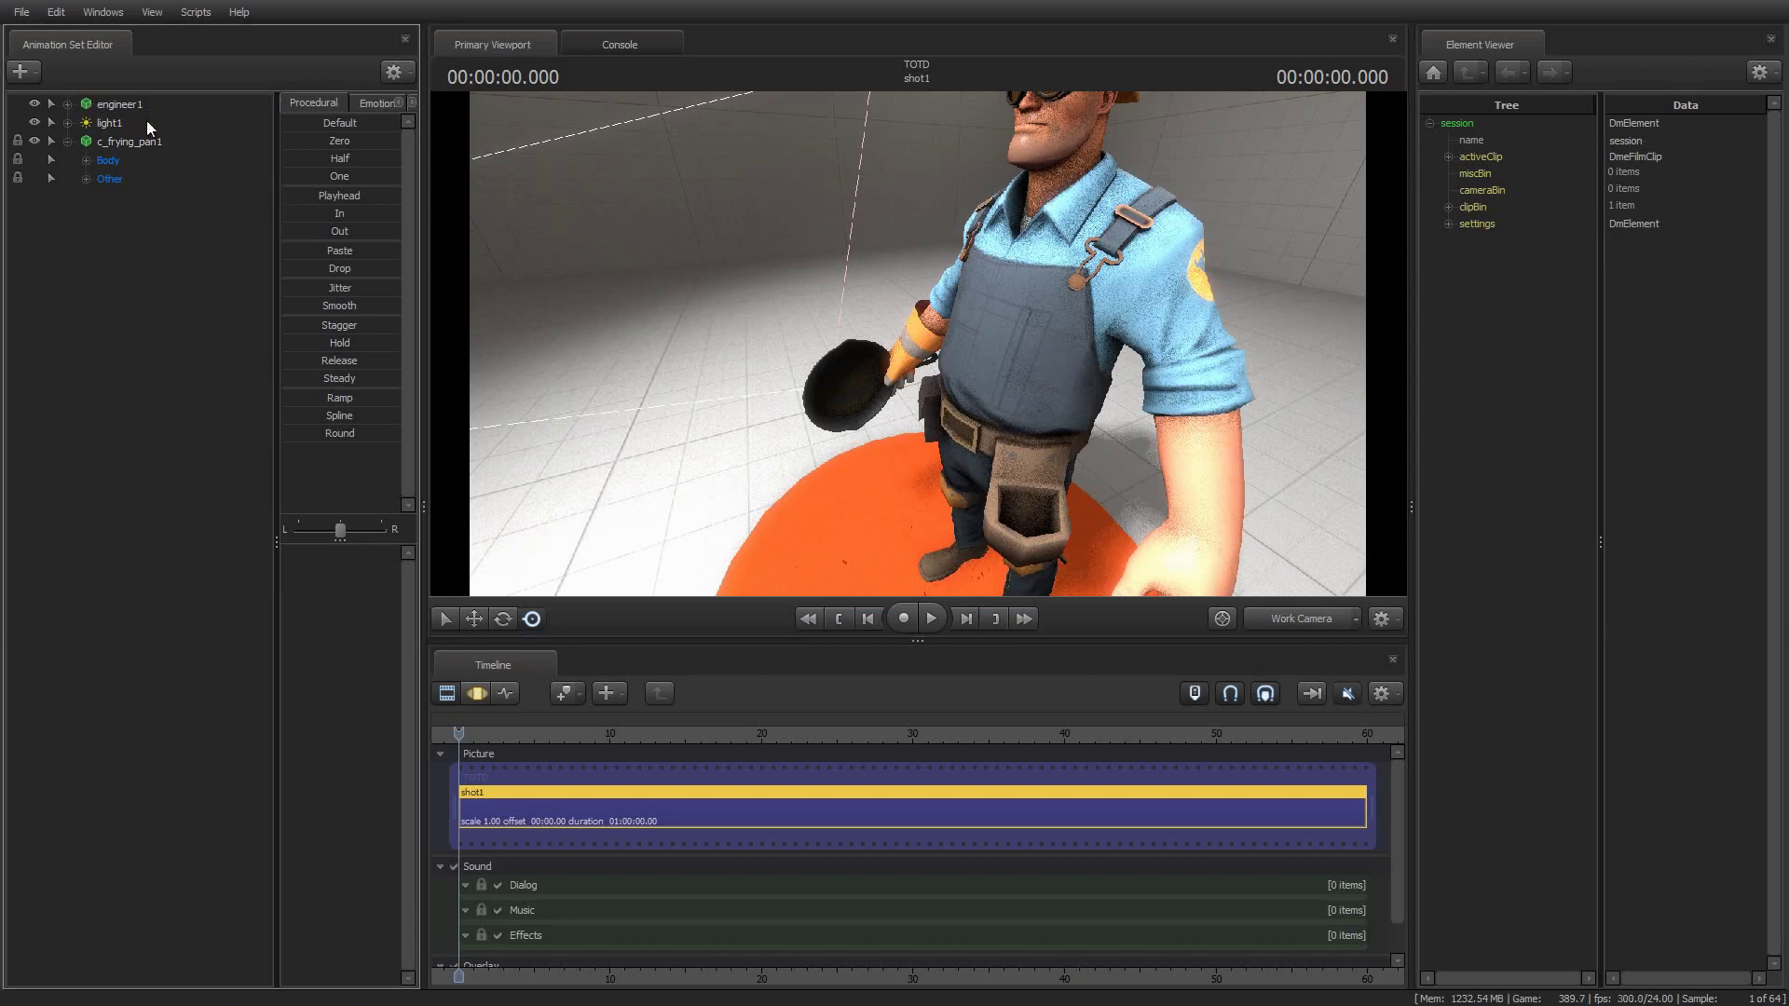
left_click(477, 693)
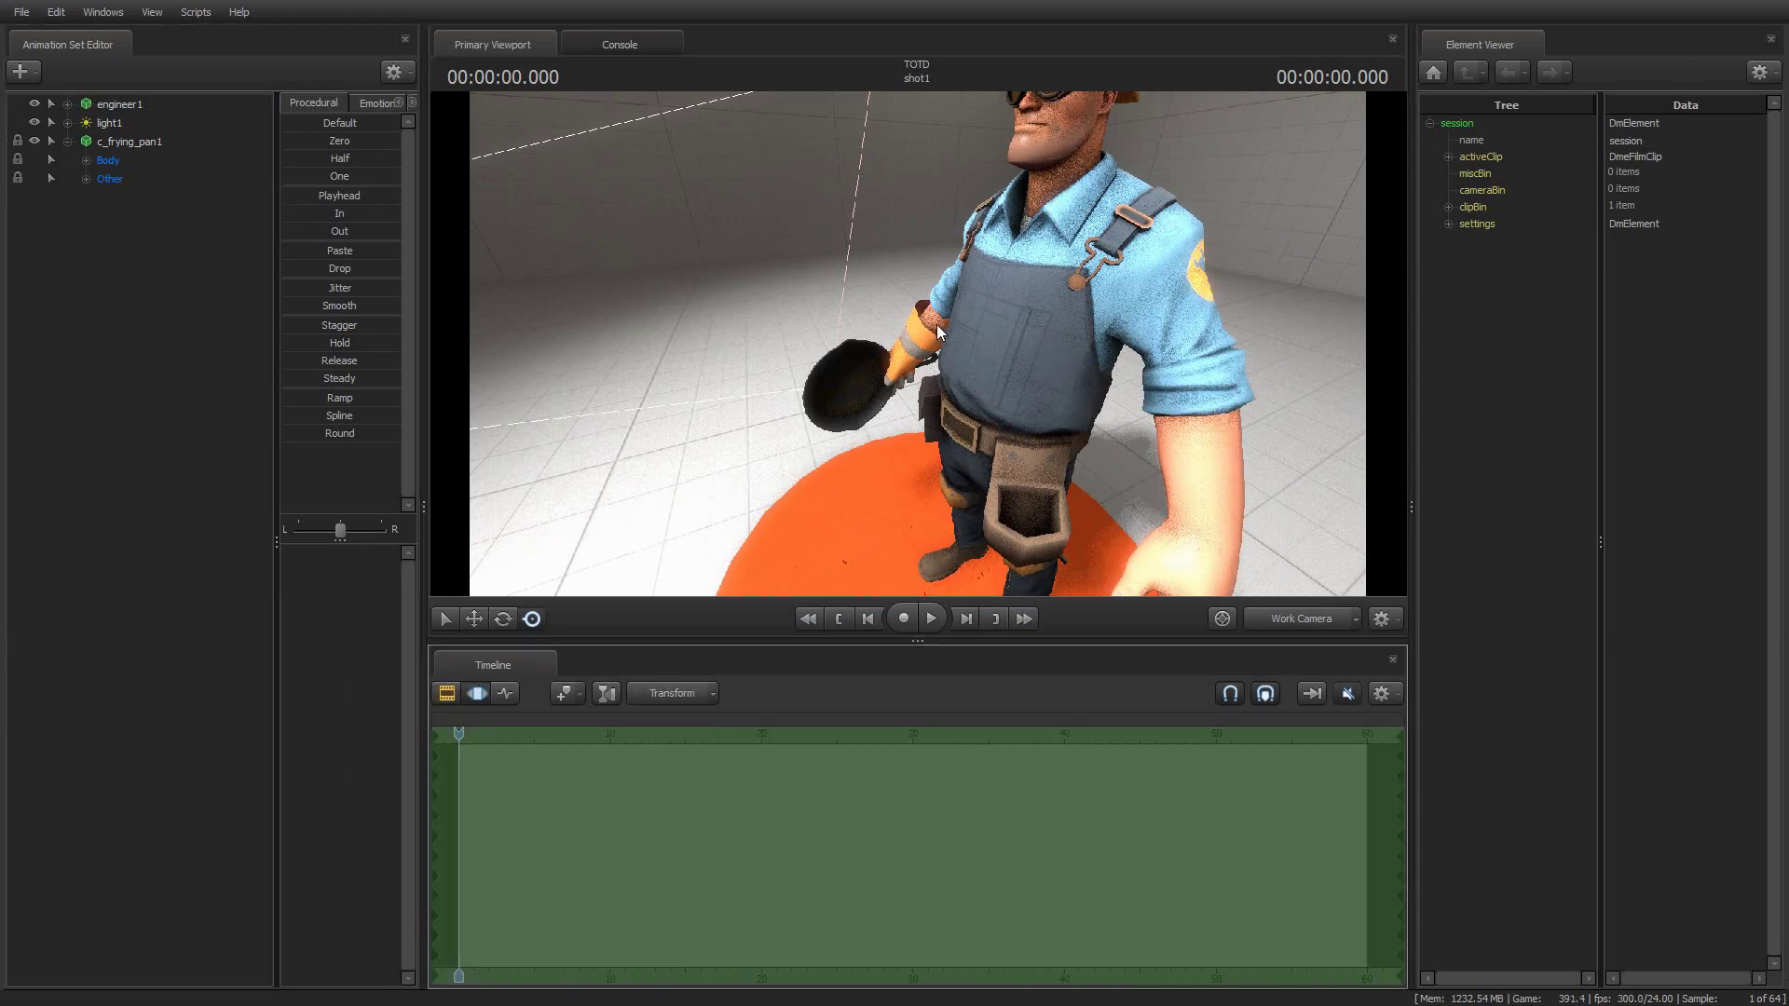
Rotate the right forearm, then collapse engineer1 and select c_frying_pan1.
left_click(929, 328)
left_click_drag(934, 326, 886, 354)
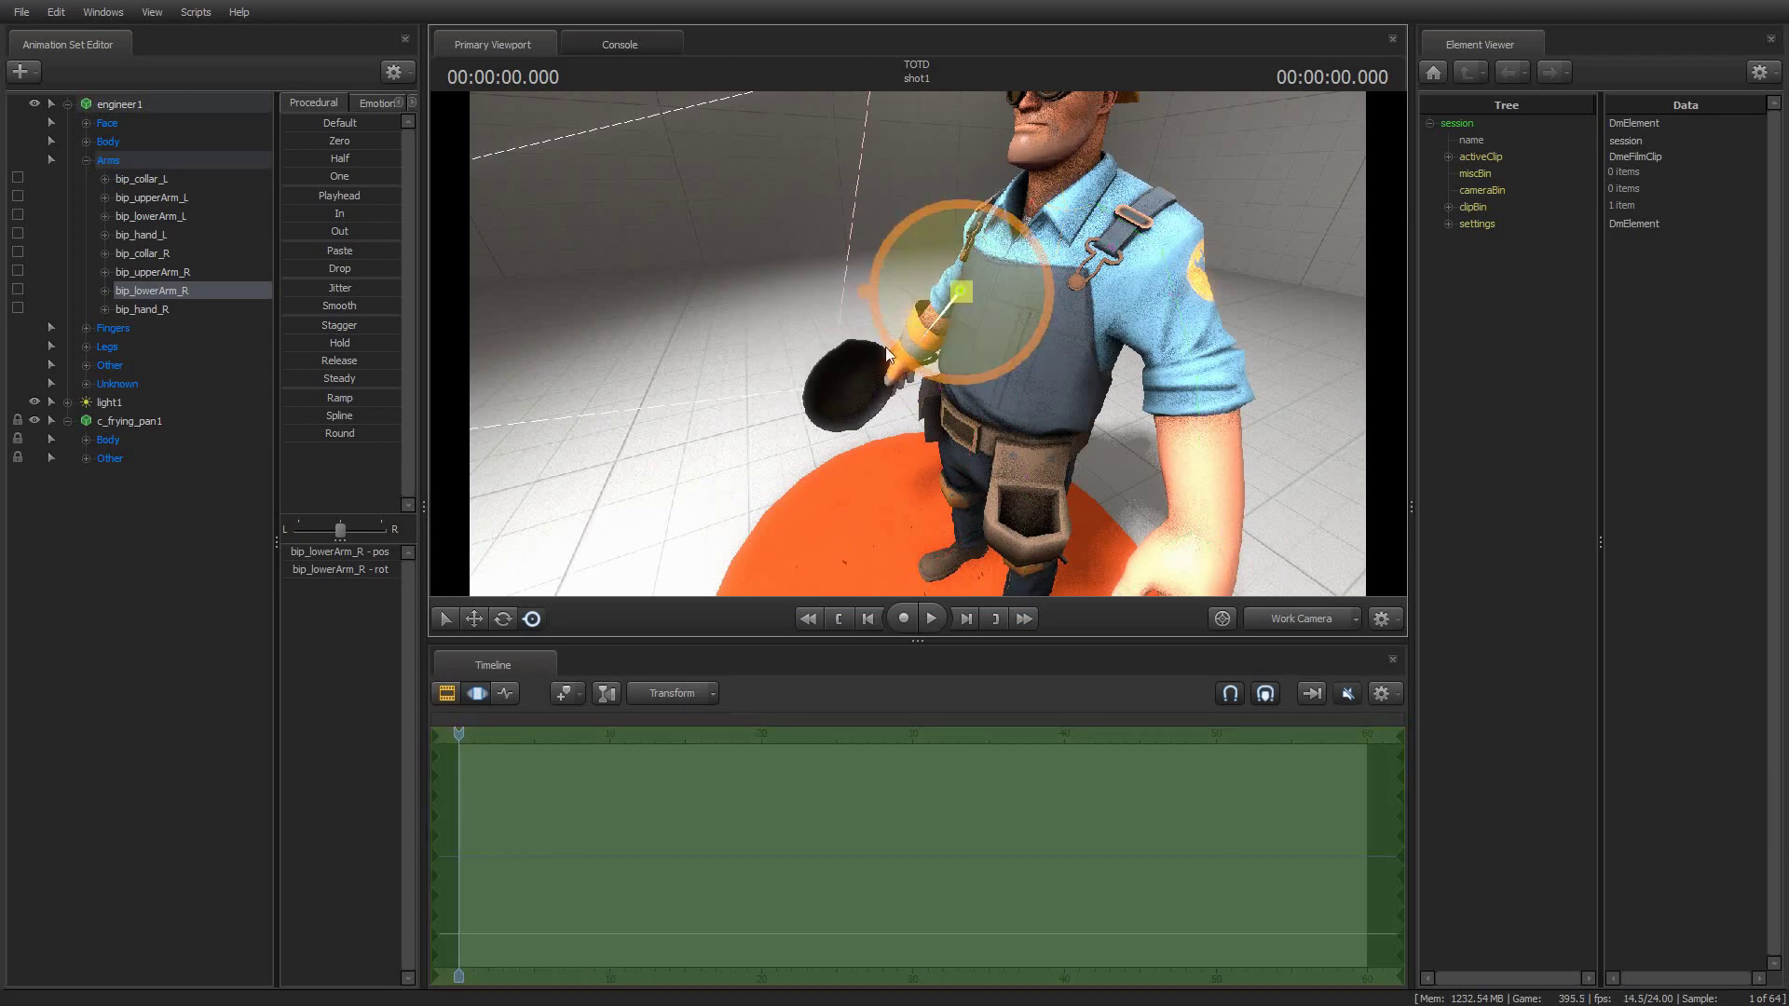
left_click(117, 104)
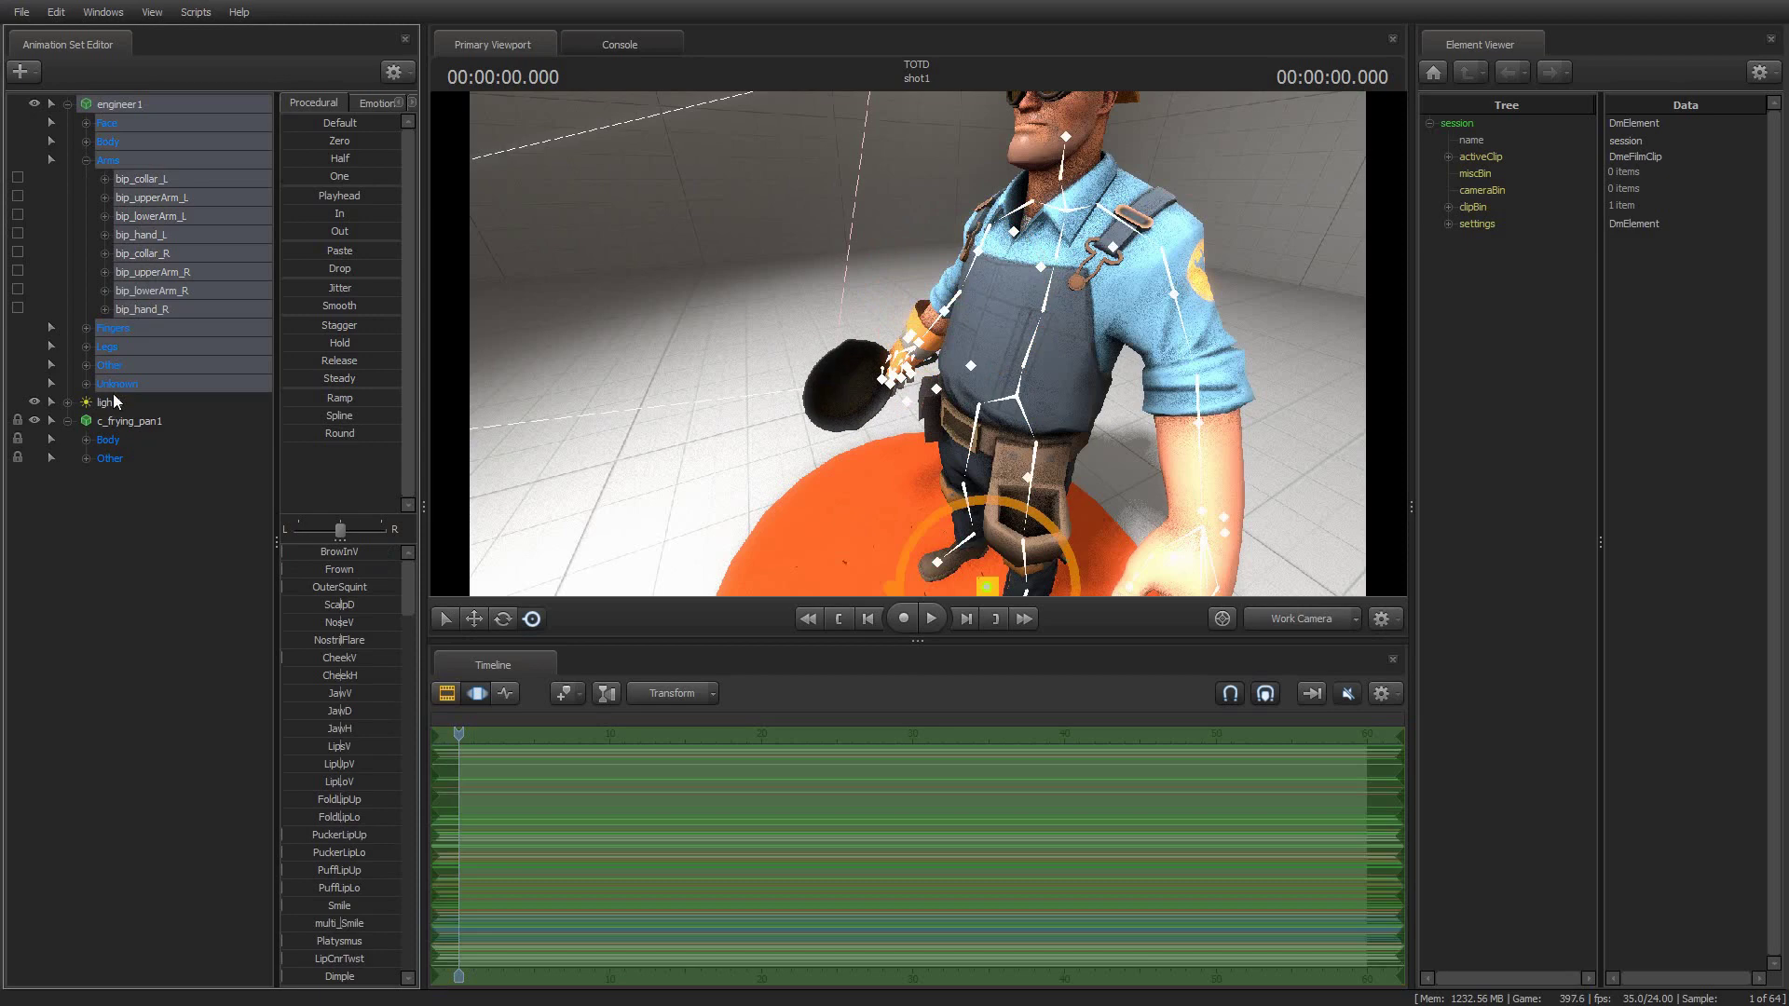
left_click(66, 104)
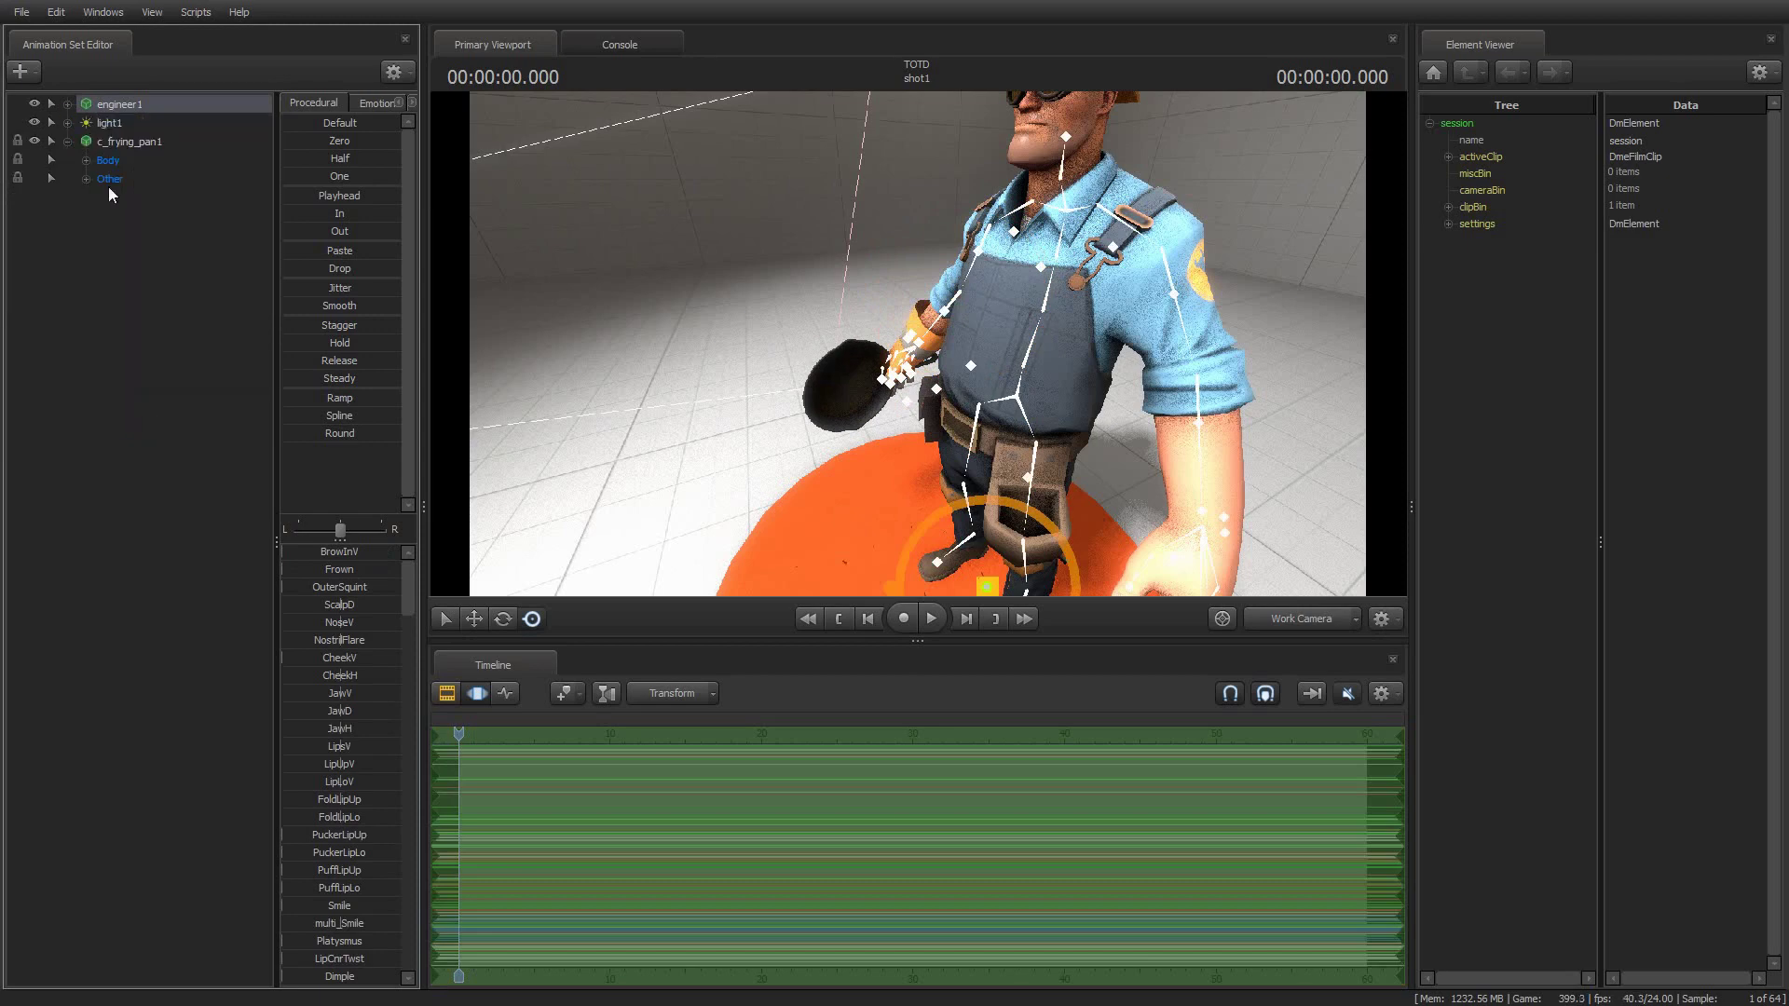
left_click(97, 142)
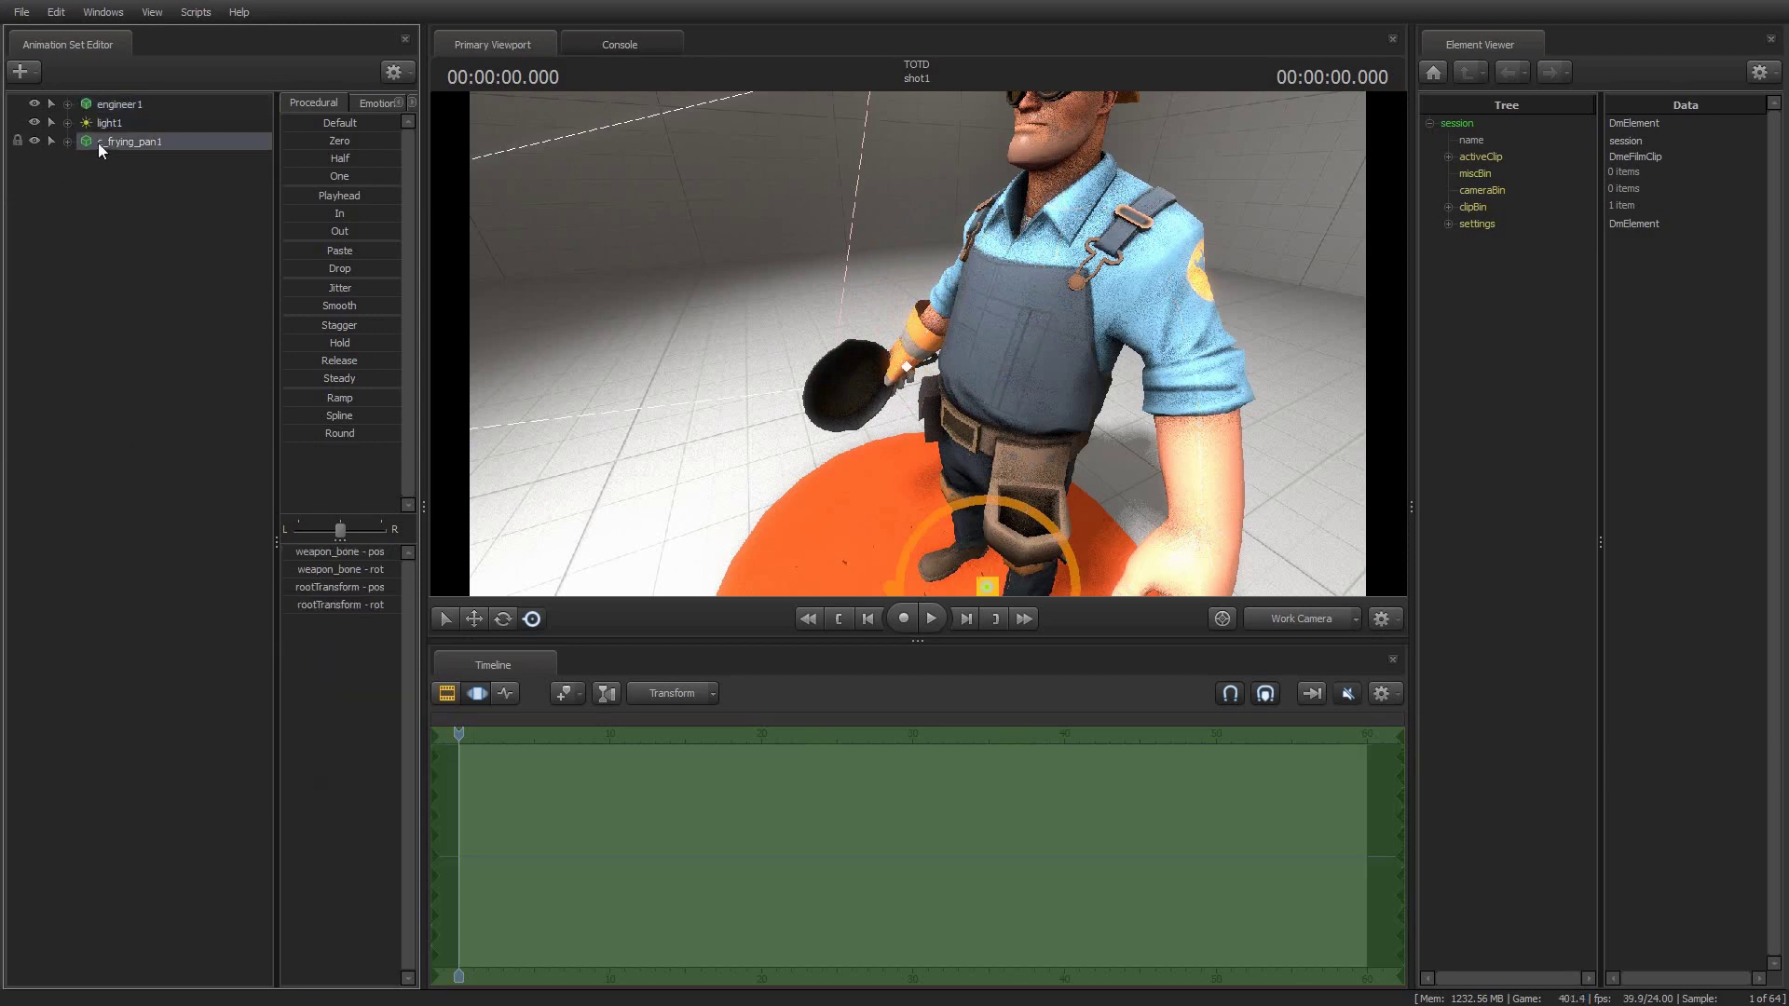
Set c_frying_pan1 to skin 2 for the gold finish and reframe the Engineer.
right_click(98, 142)
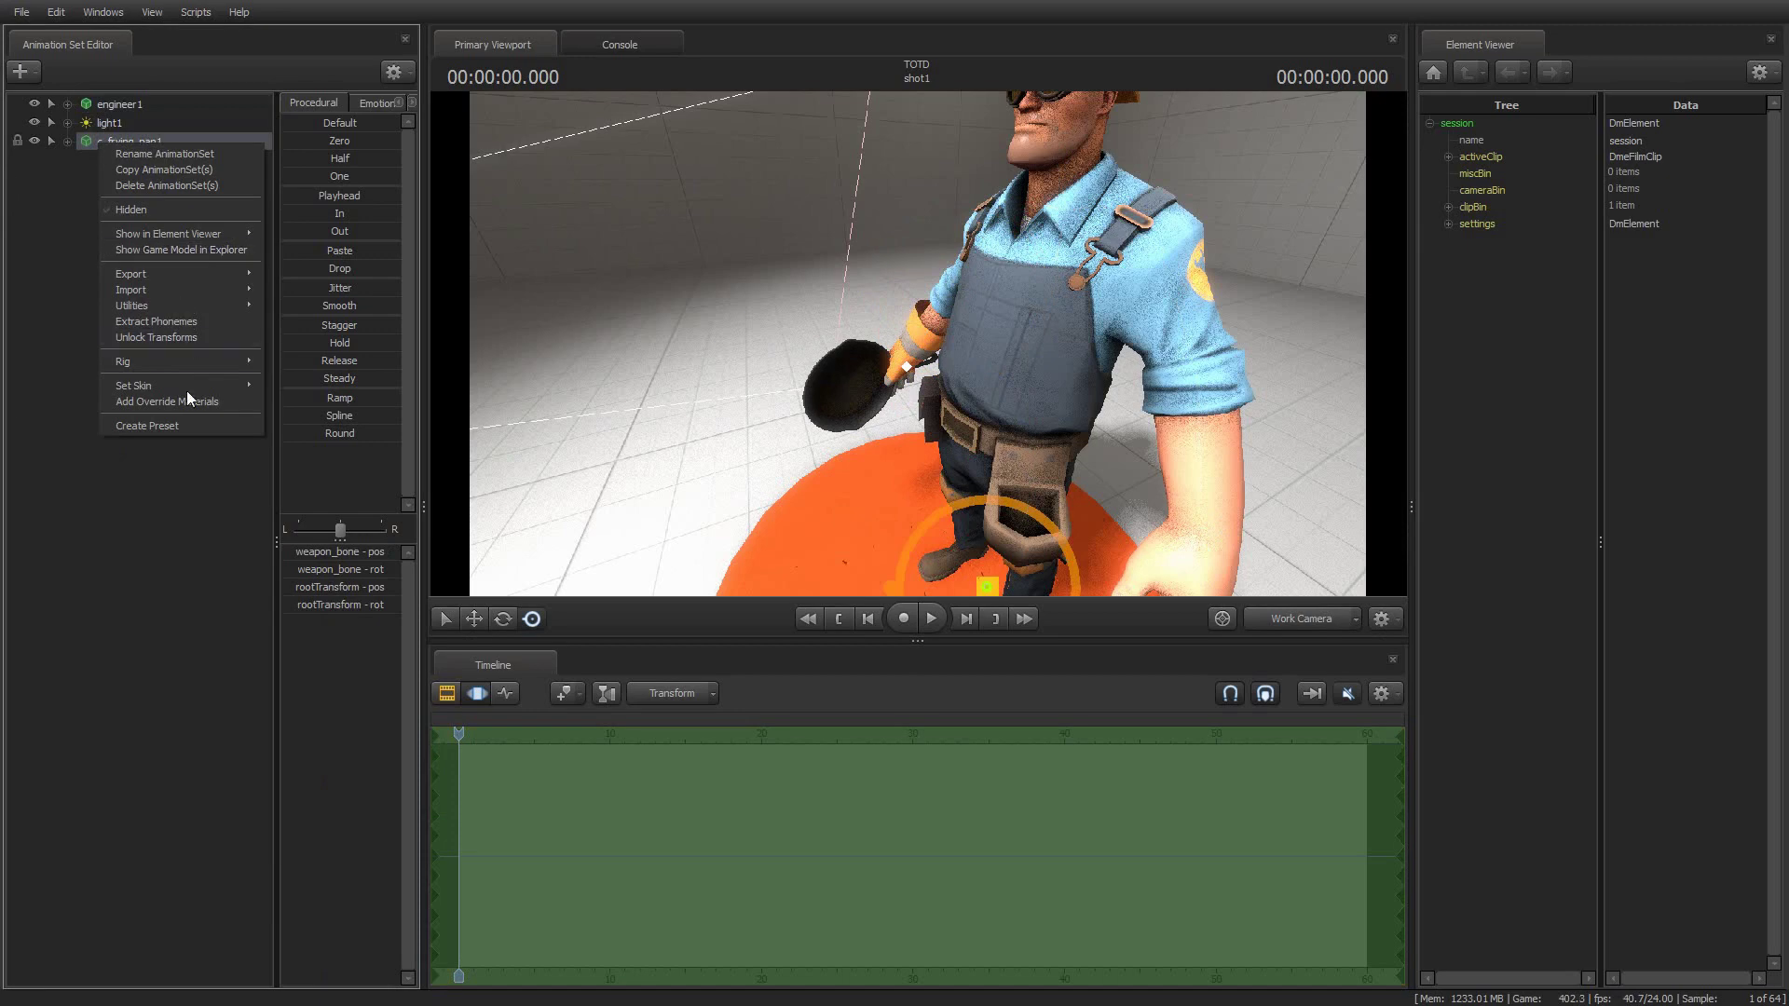
mouse_move(186, 386)
left_click(283, 421)
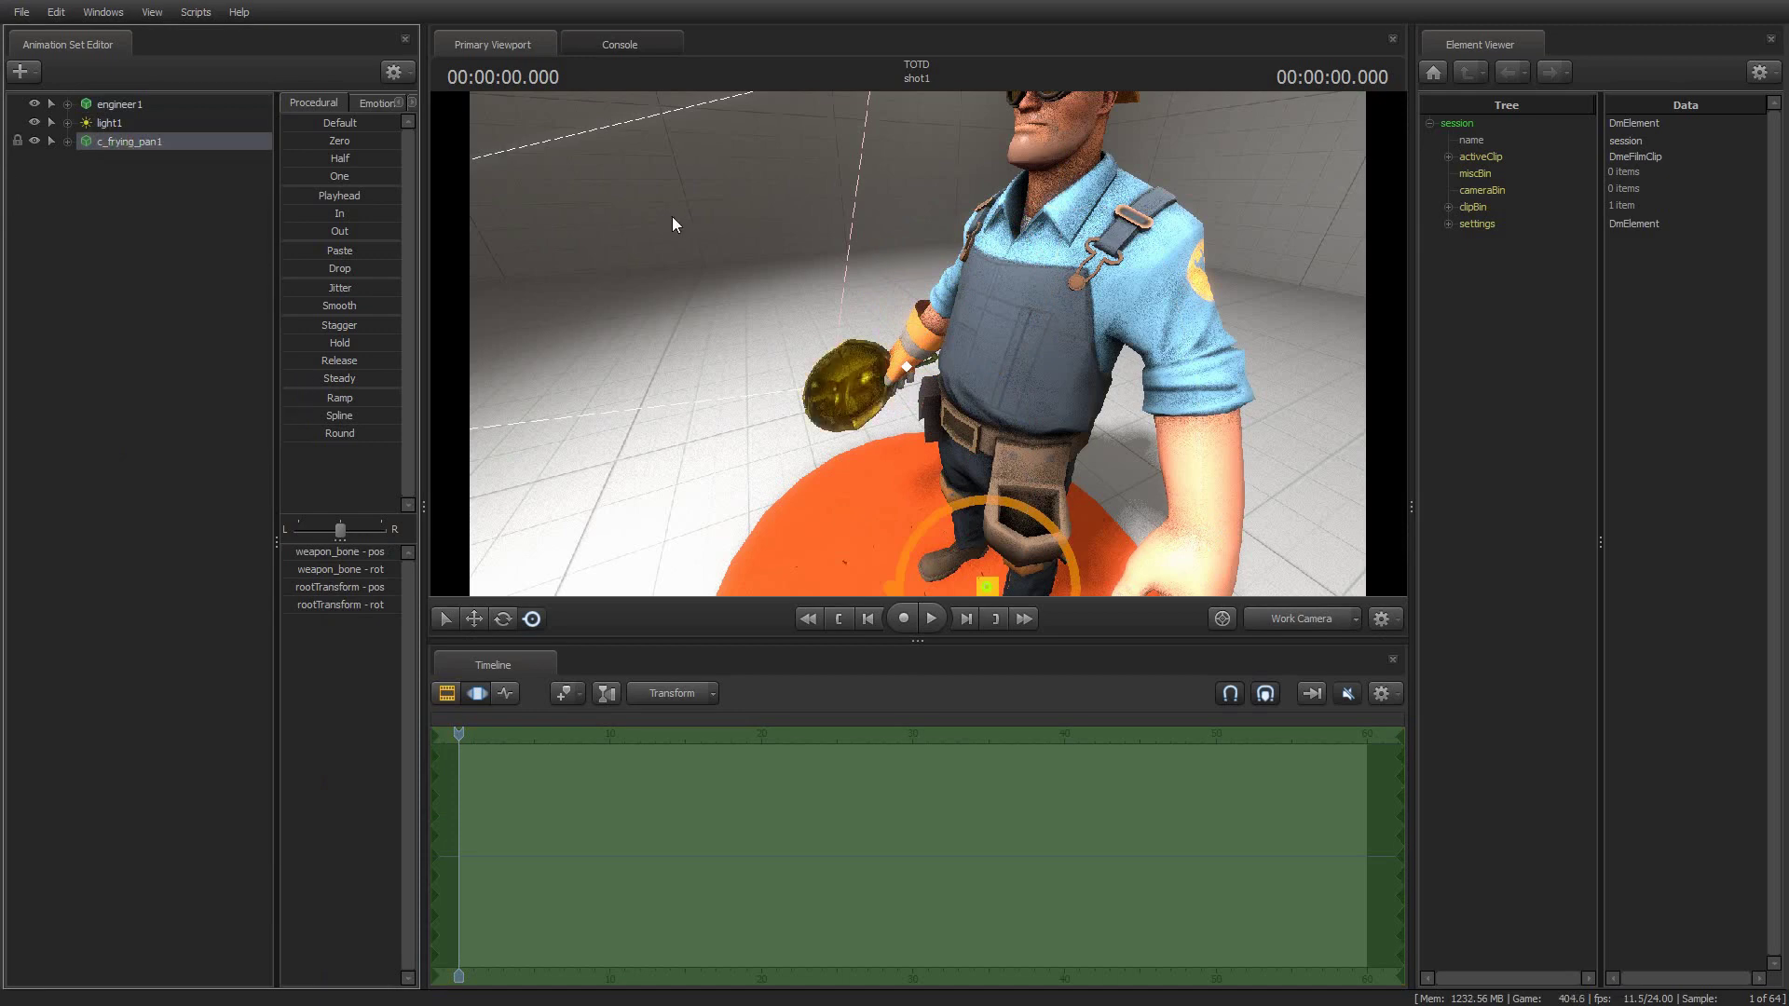
left_click_drag(672, 216, 391, 276)
key("w")
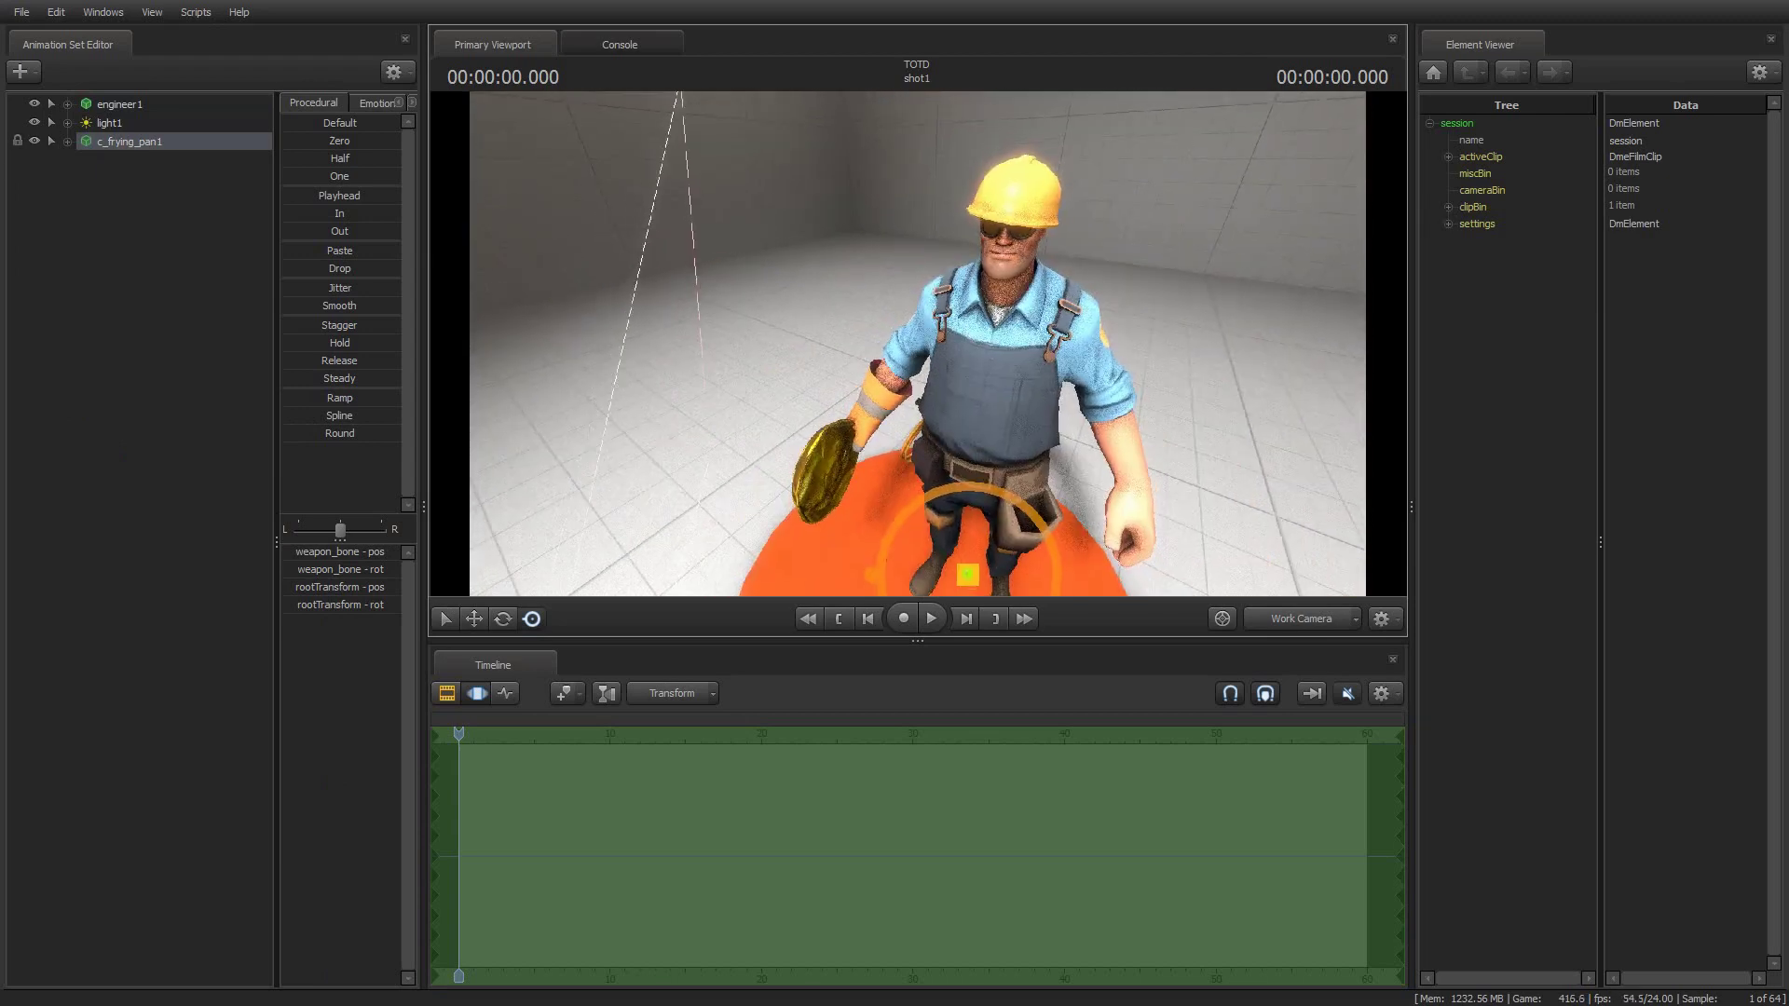
Add Bill's Hat to engineer1 as a Team Fortress item, creating engineer_bill1.
right_click(109, 104)
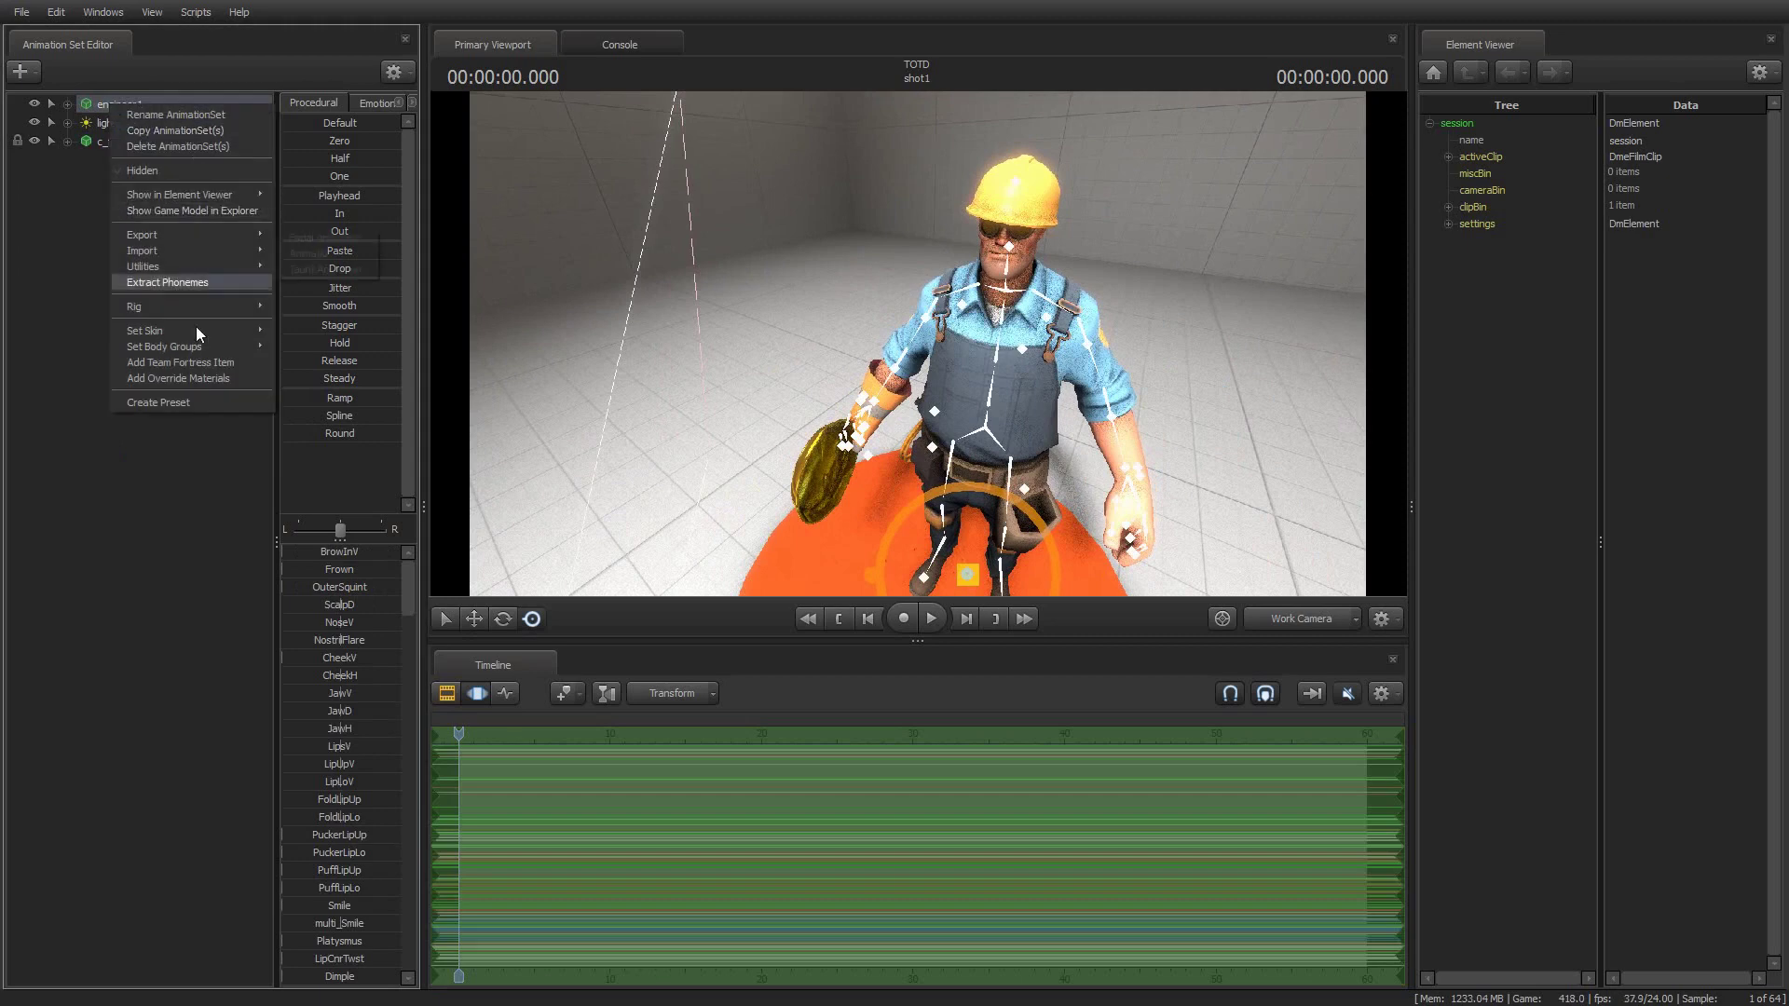
left_click(206, 356)
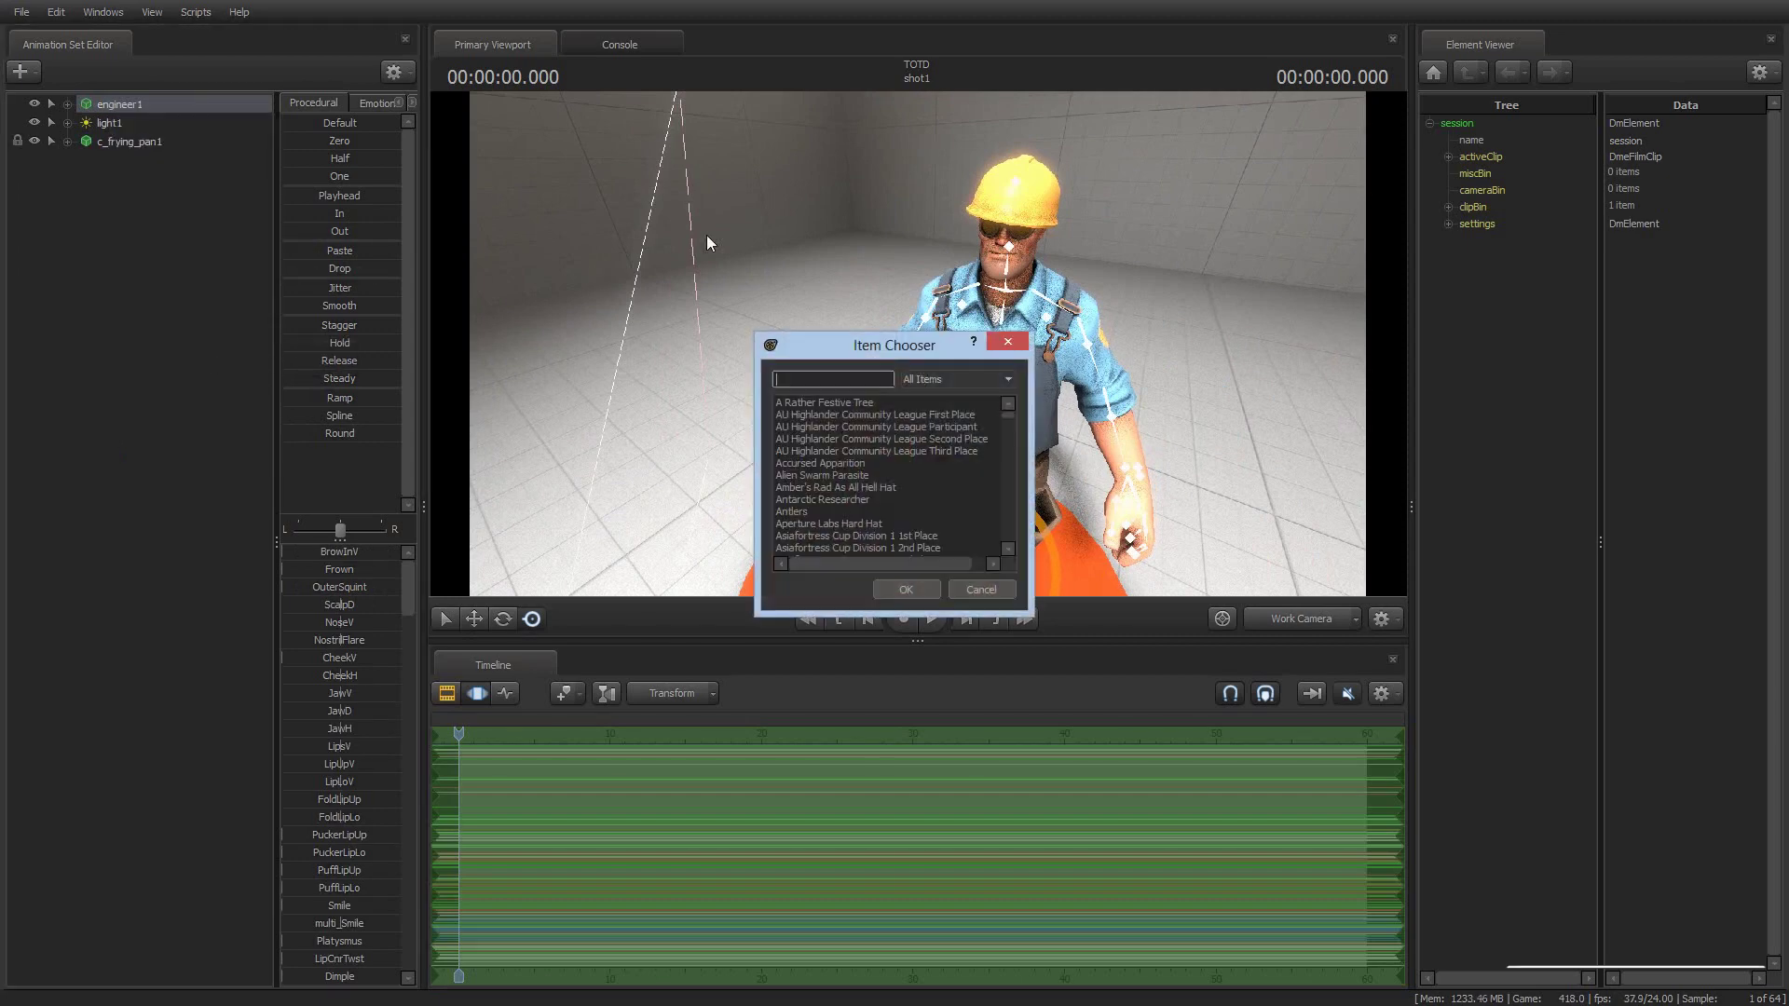
scroll(1010, 467, "down", 10)
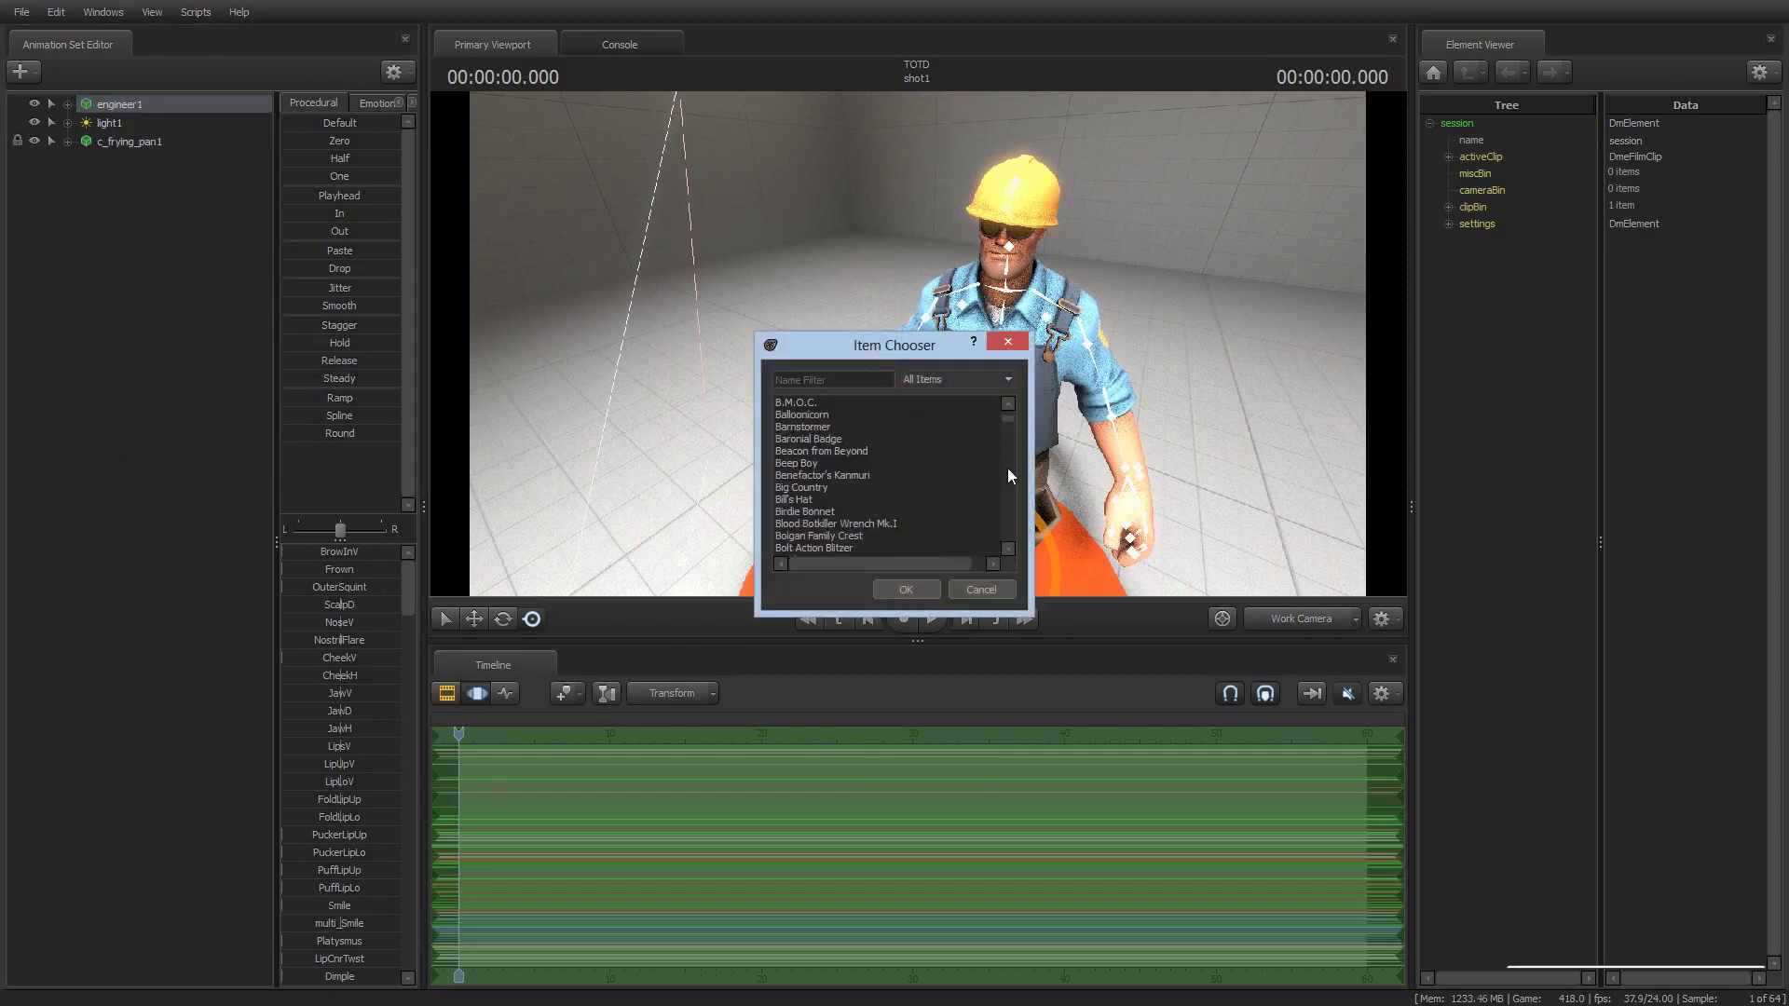
left_click(906, 589)
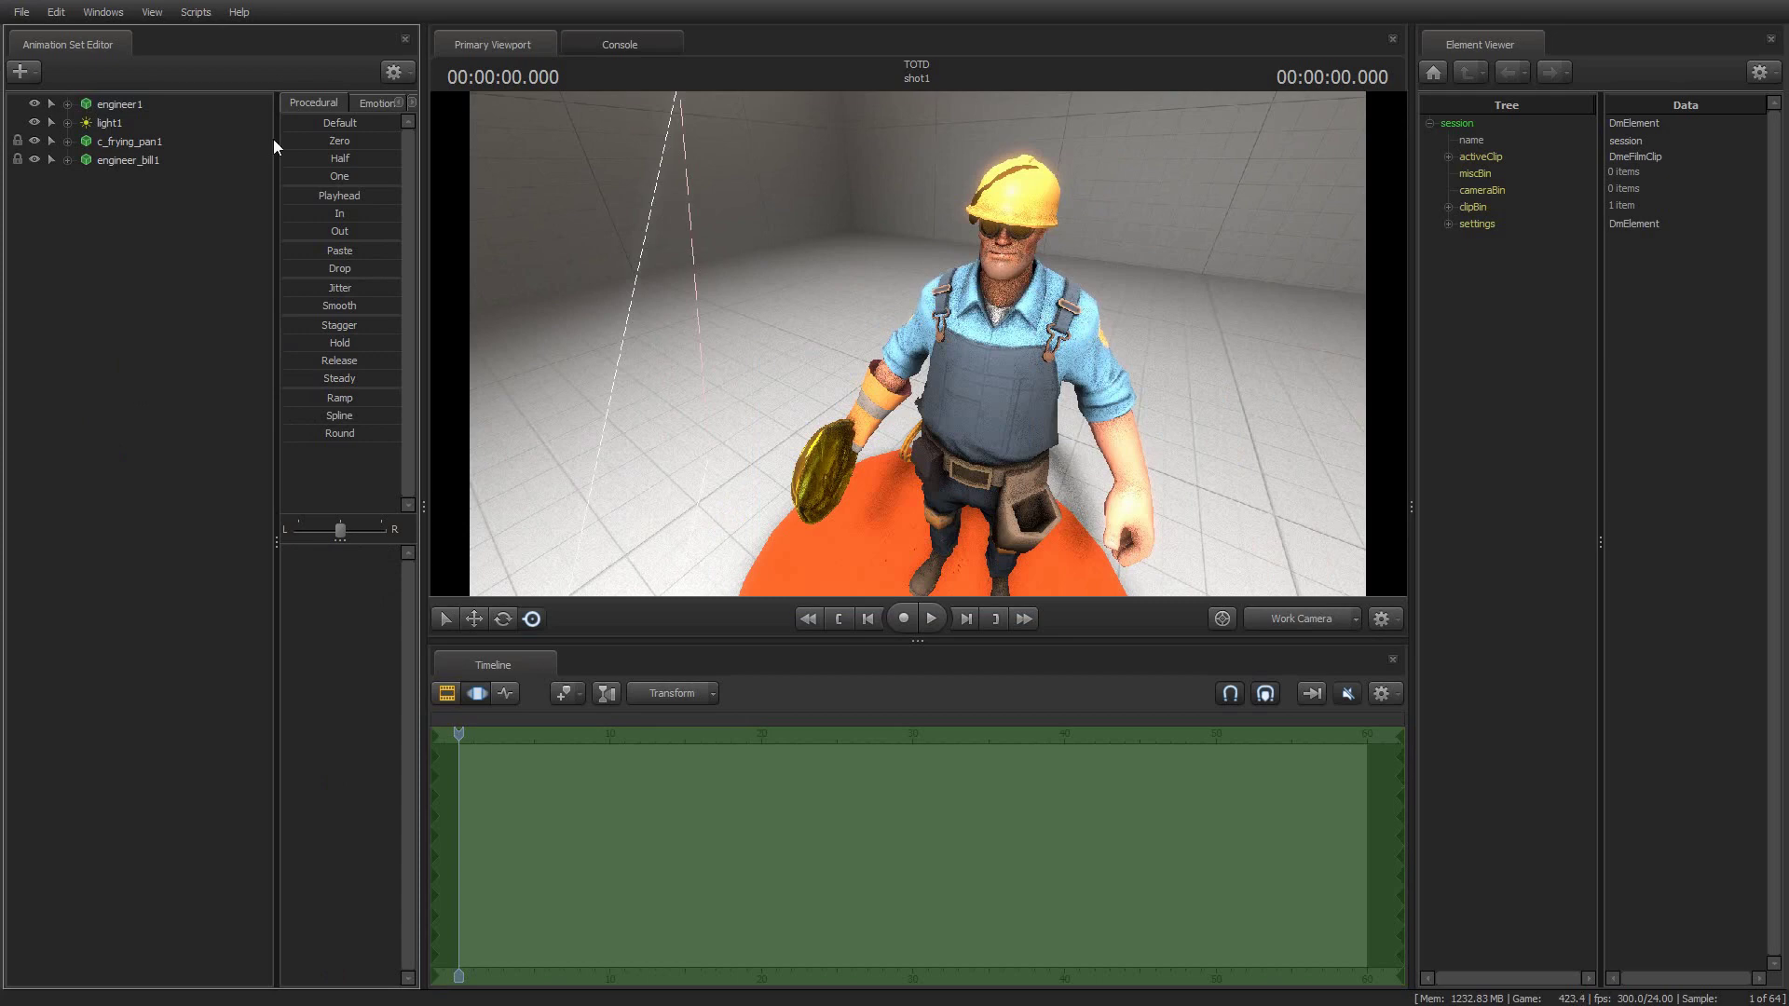
Set engineer1's hat body group to <none> to hide the hard hat.
right_click(105, 108)
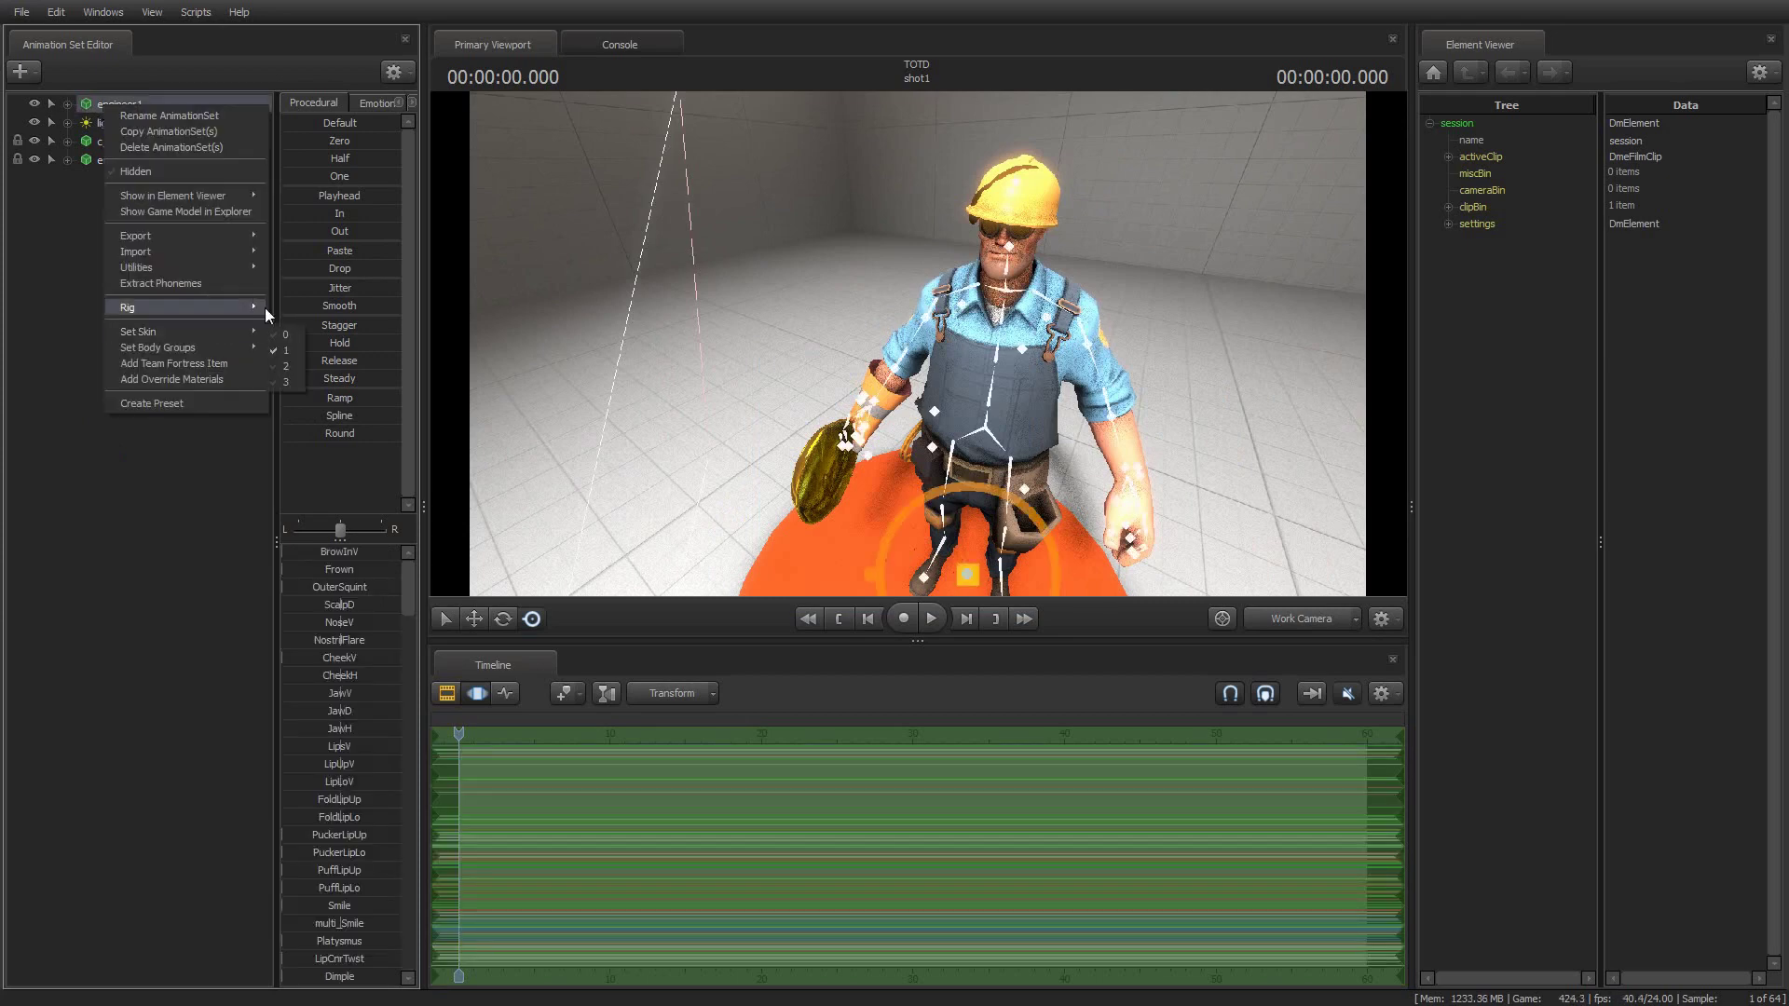
mouse_move(266, 312)
mouse_move(201, 348)
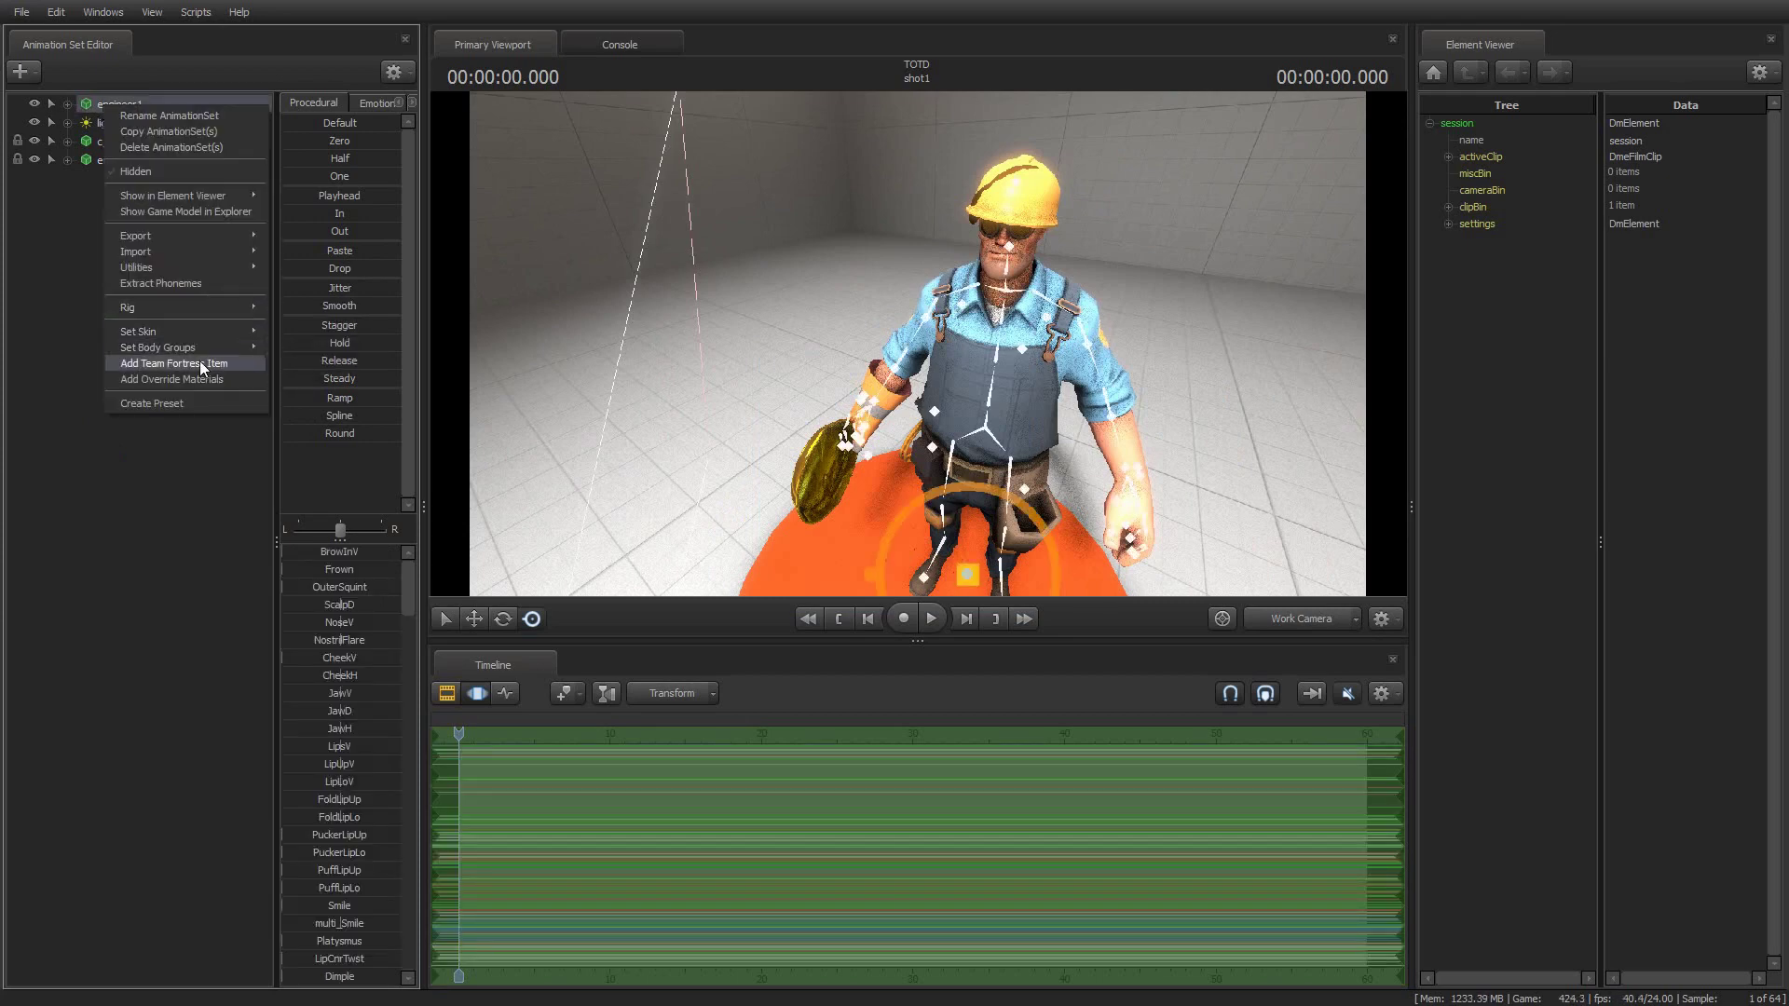
mouse_move(292, 365)
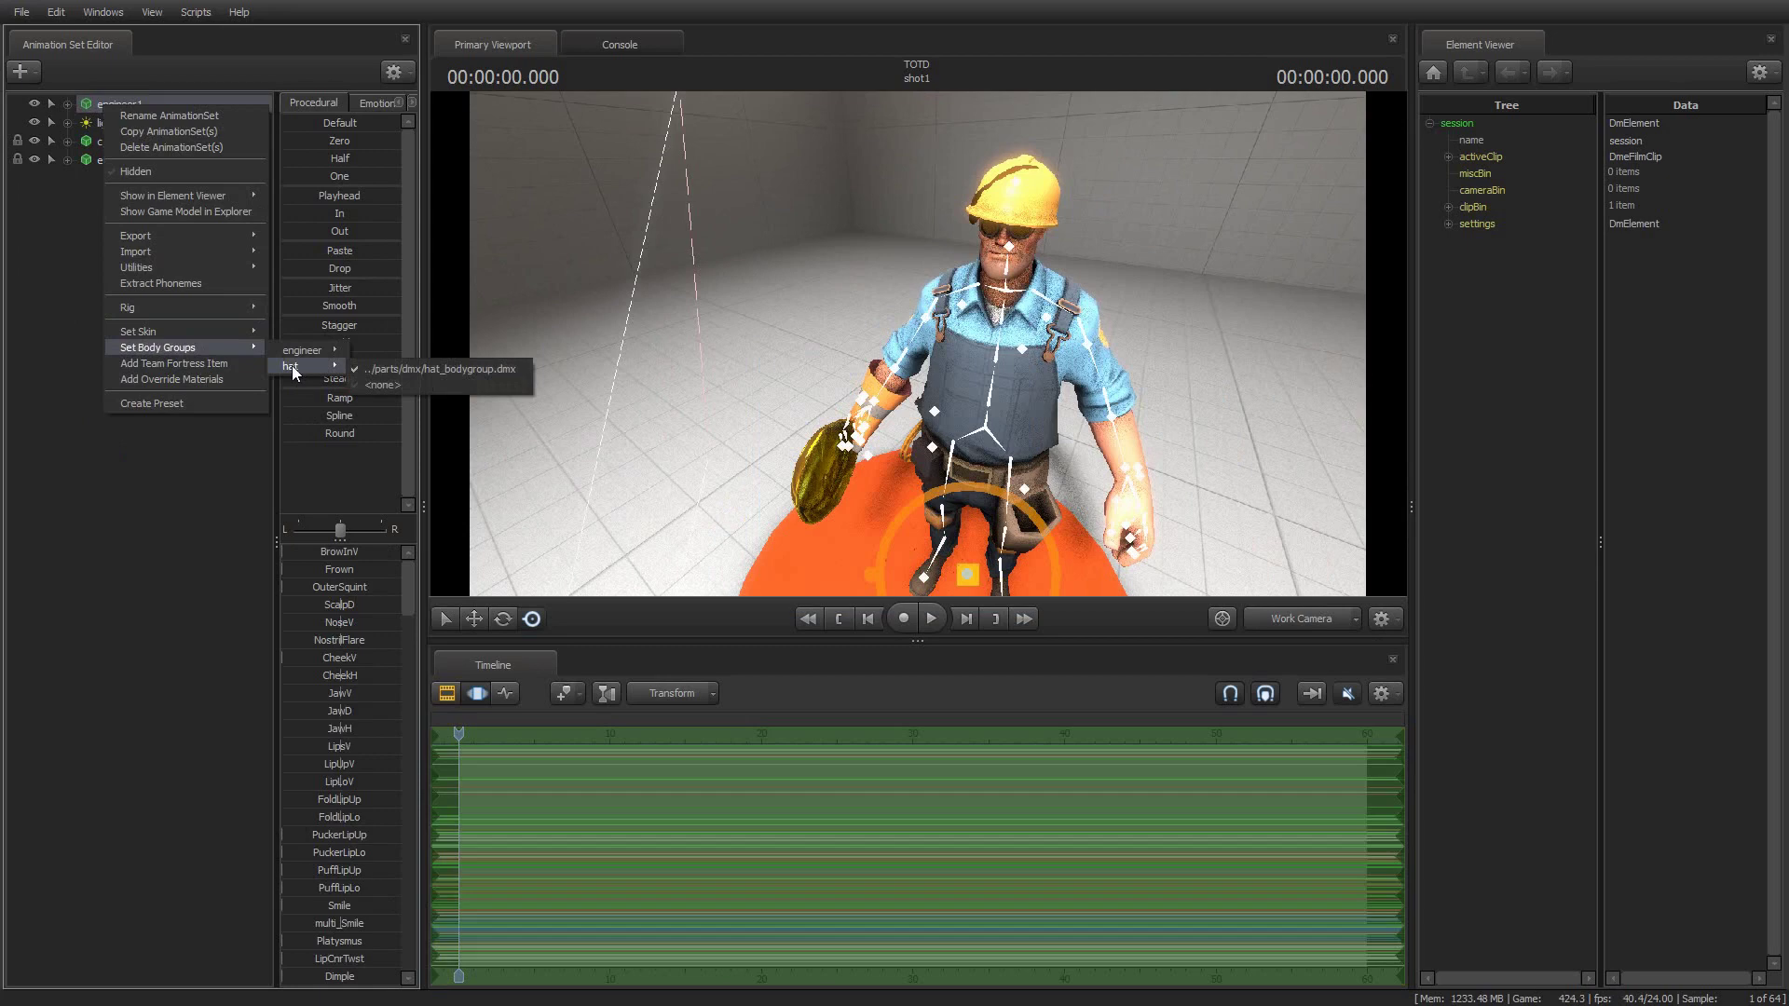
left_click(414, 385)
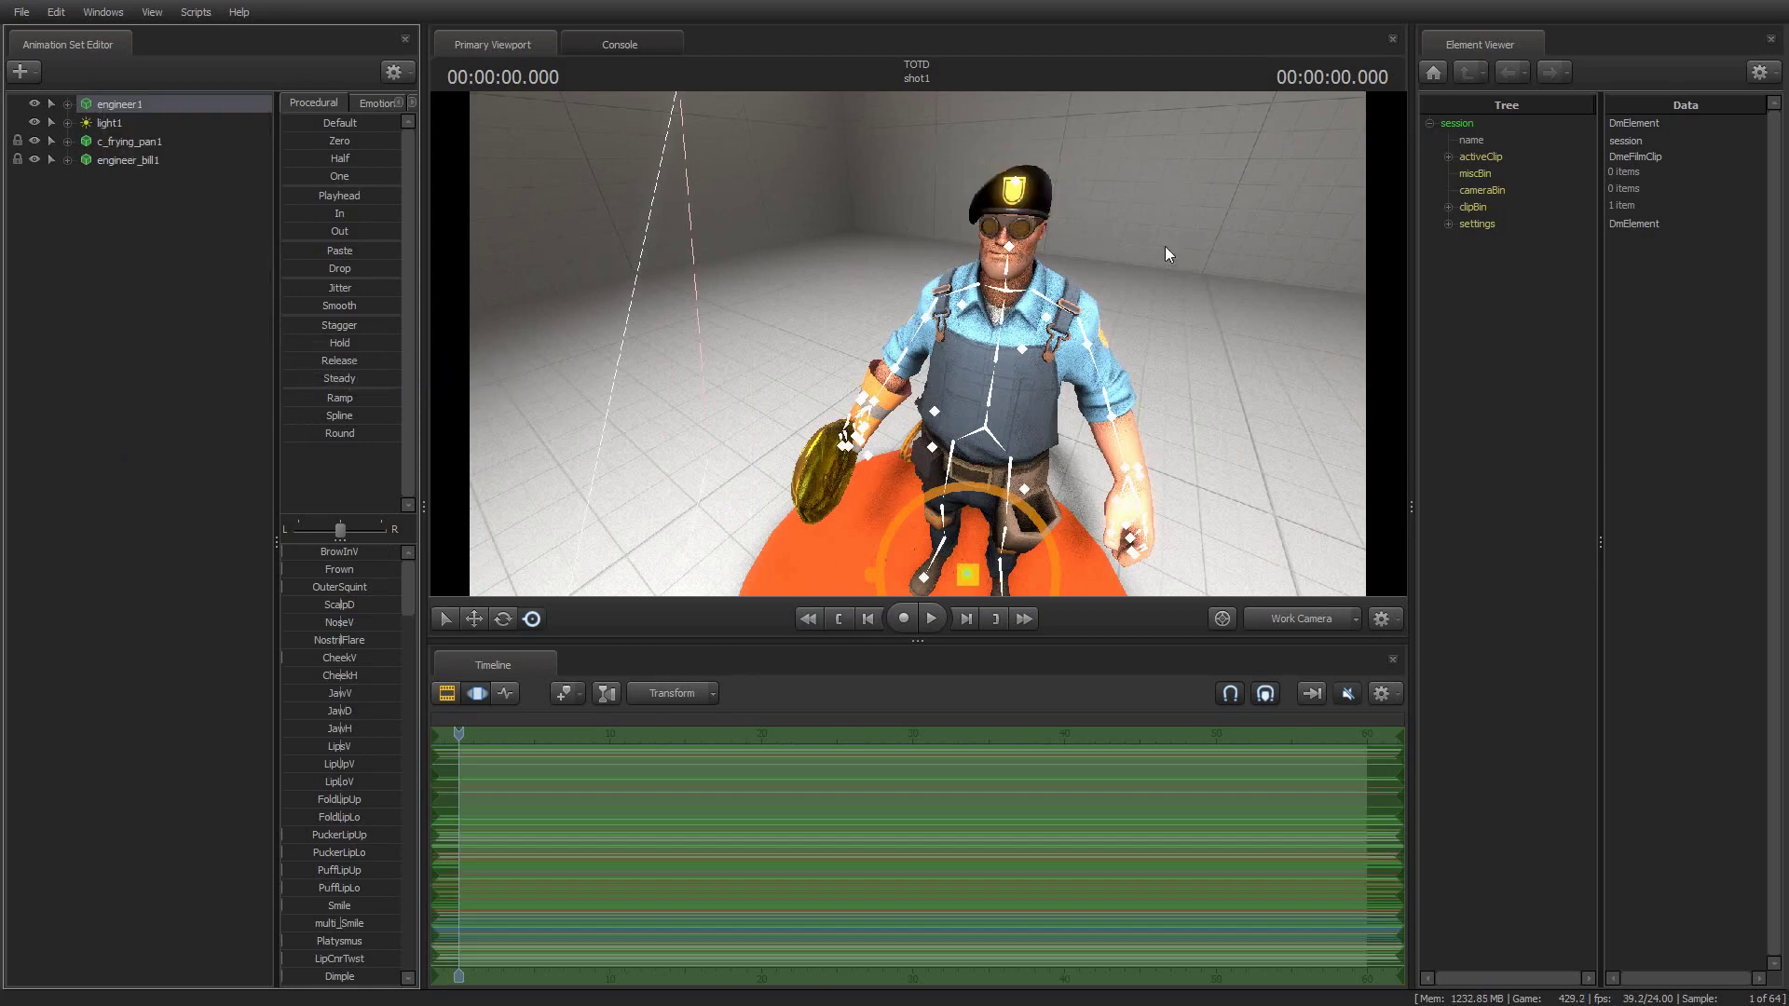
Set engineer_bill1 to skin 1 and swing the view to centre the Engineer.
right_click(103, 162)
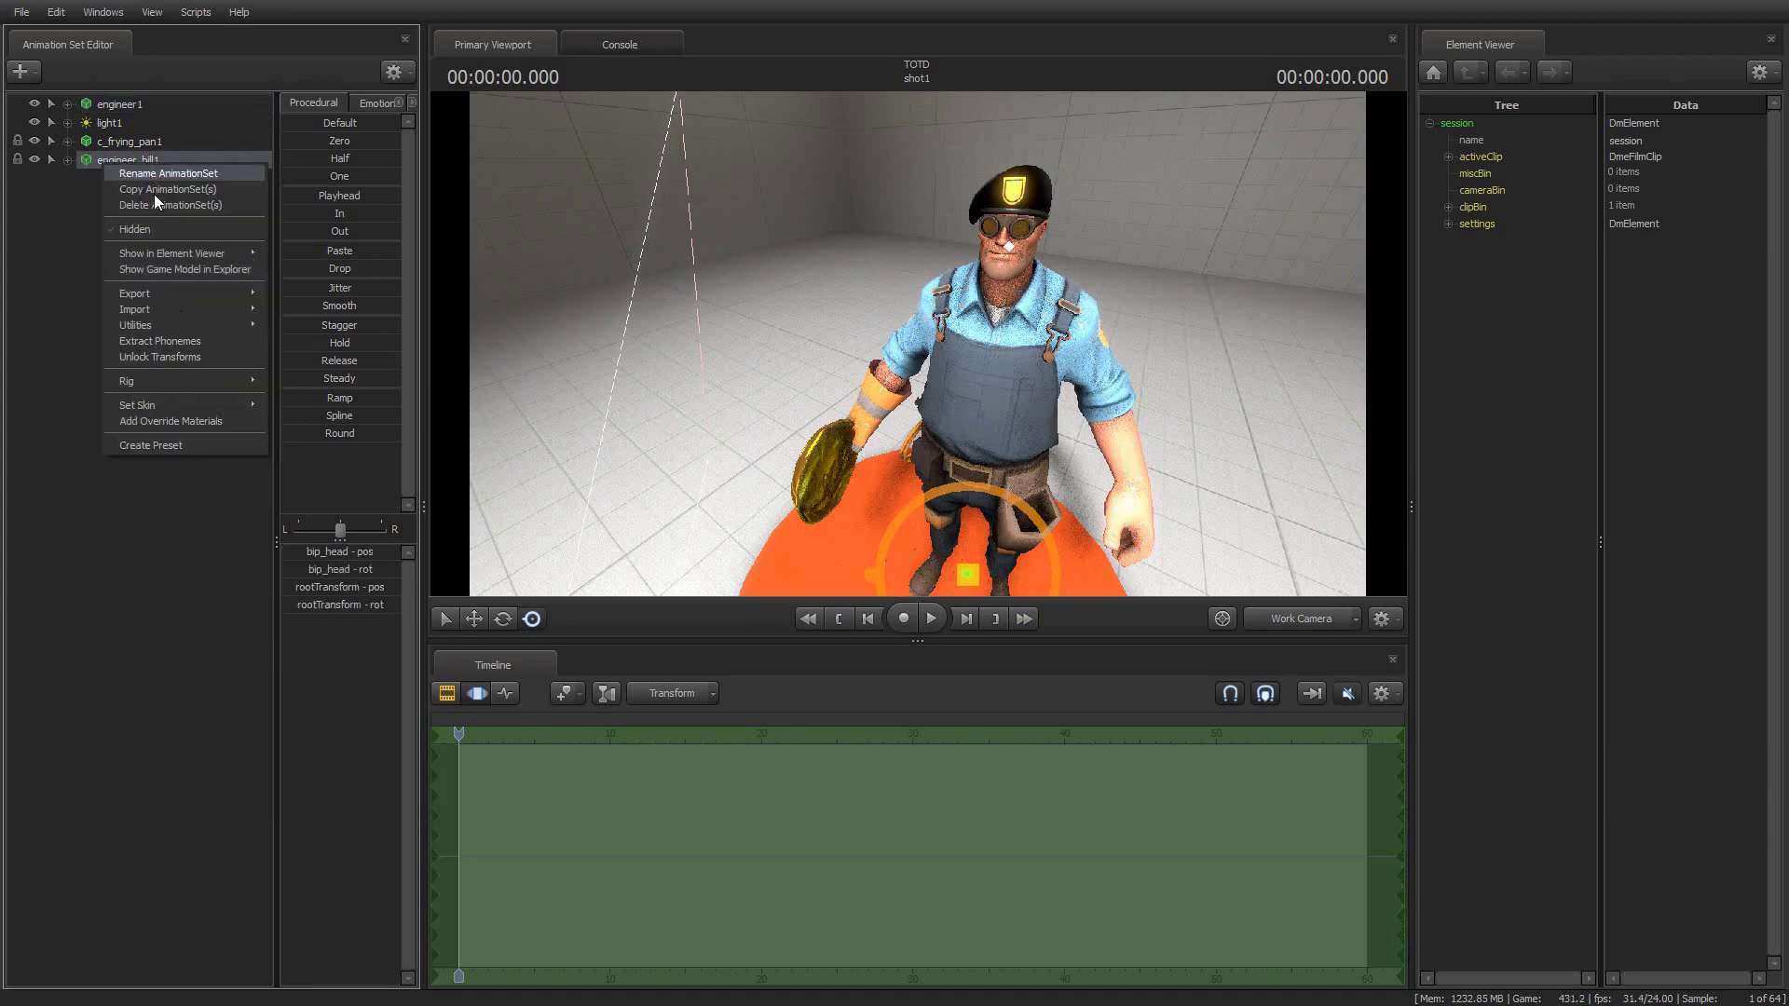
mouse_move(181, 400)
left_click(292, 423)
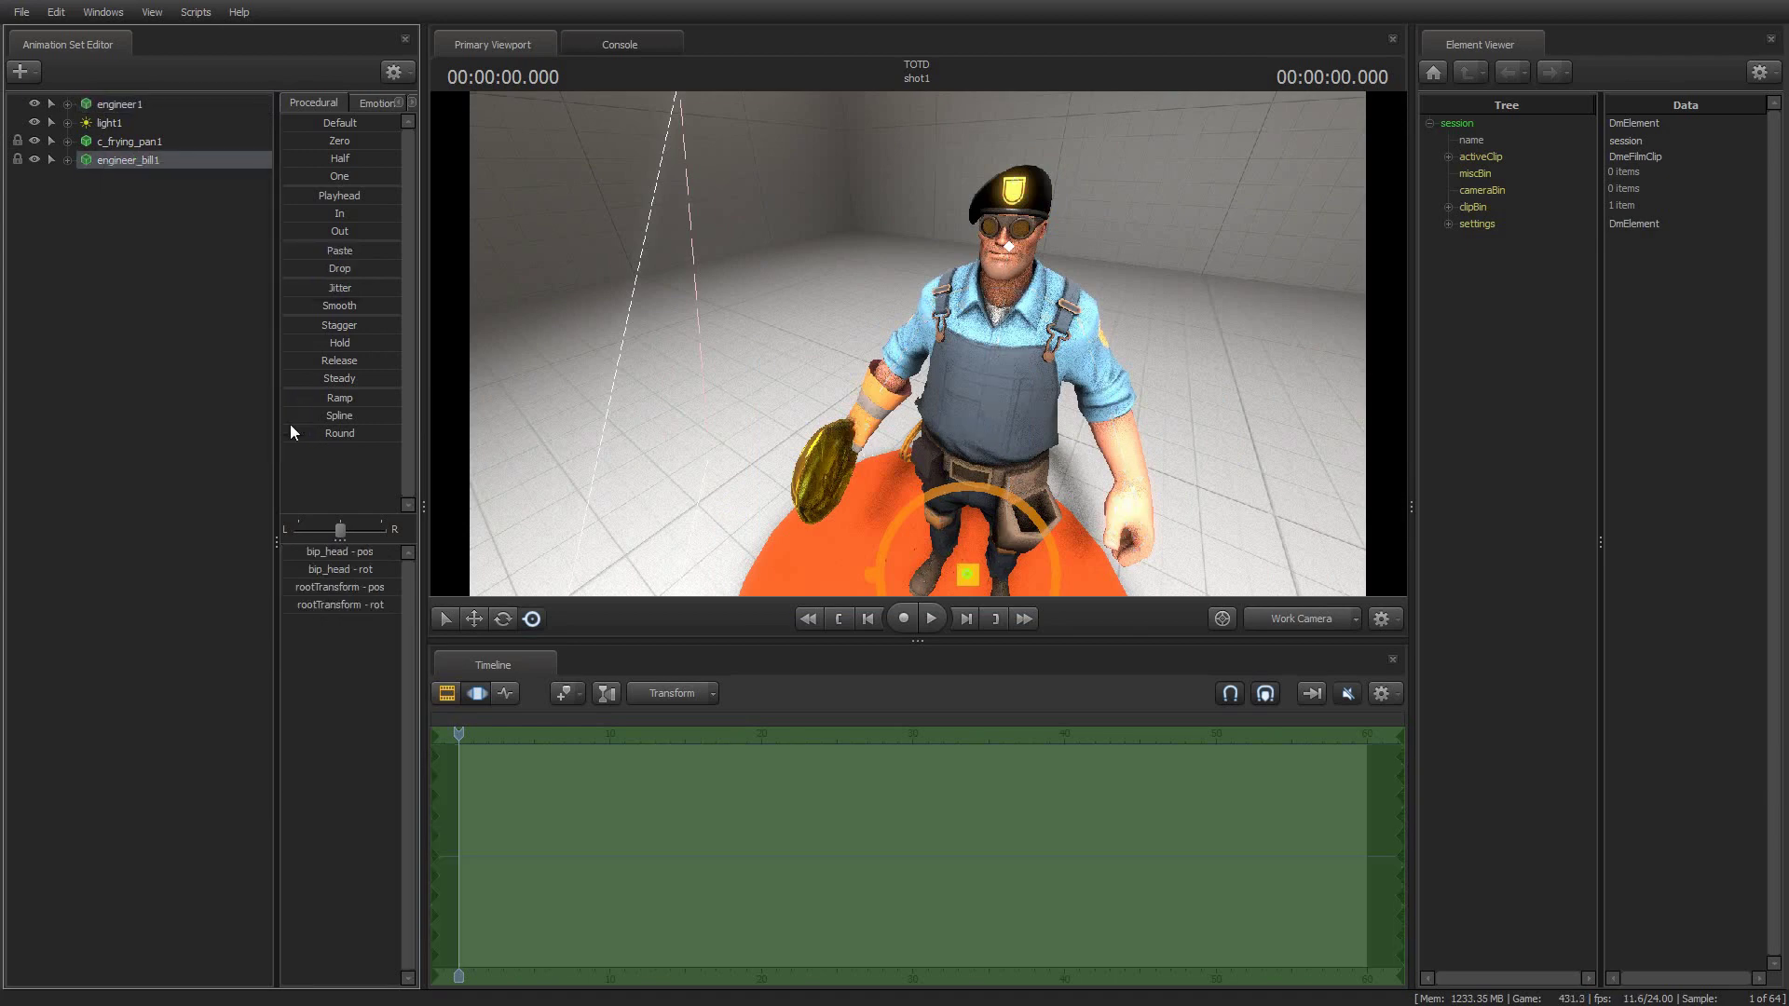
right_click(141, 164)
mouse_move(209, 410)
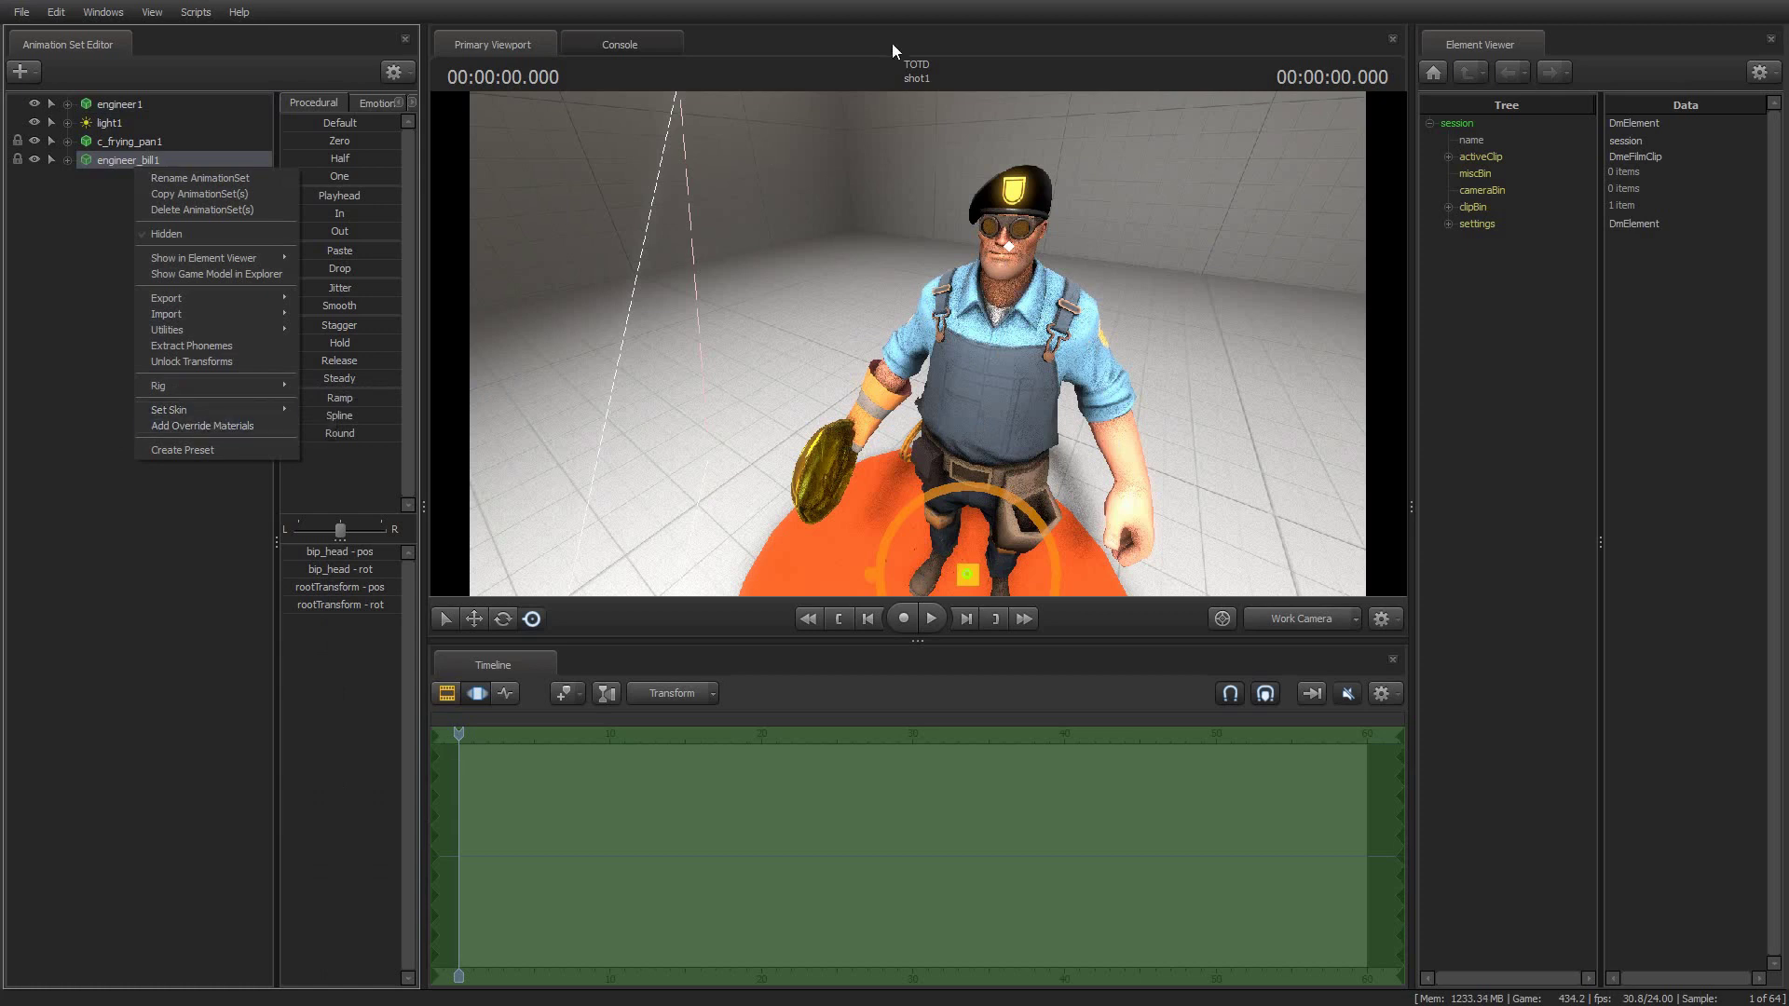
left_click(887, 10)
left_click_drag(886, 160, 917, 343)
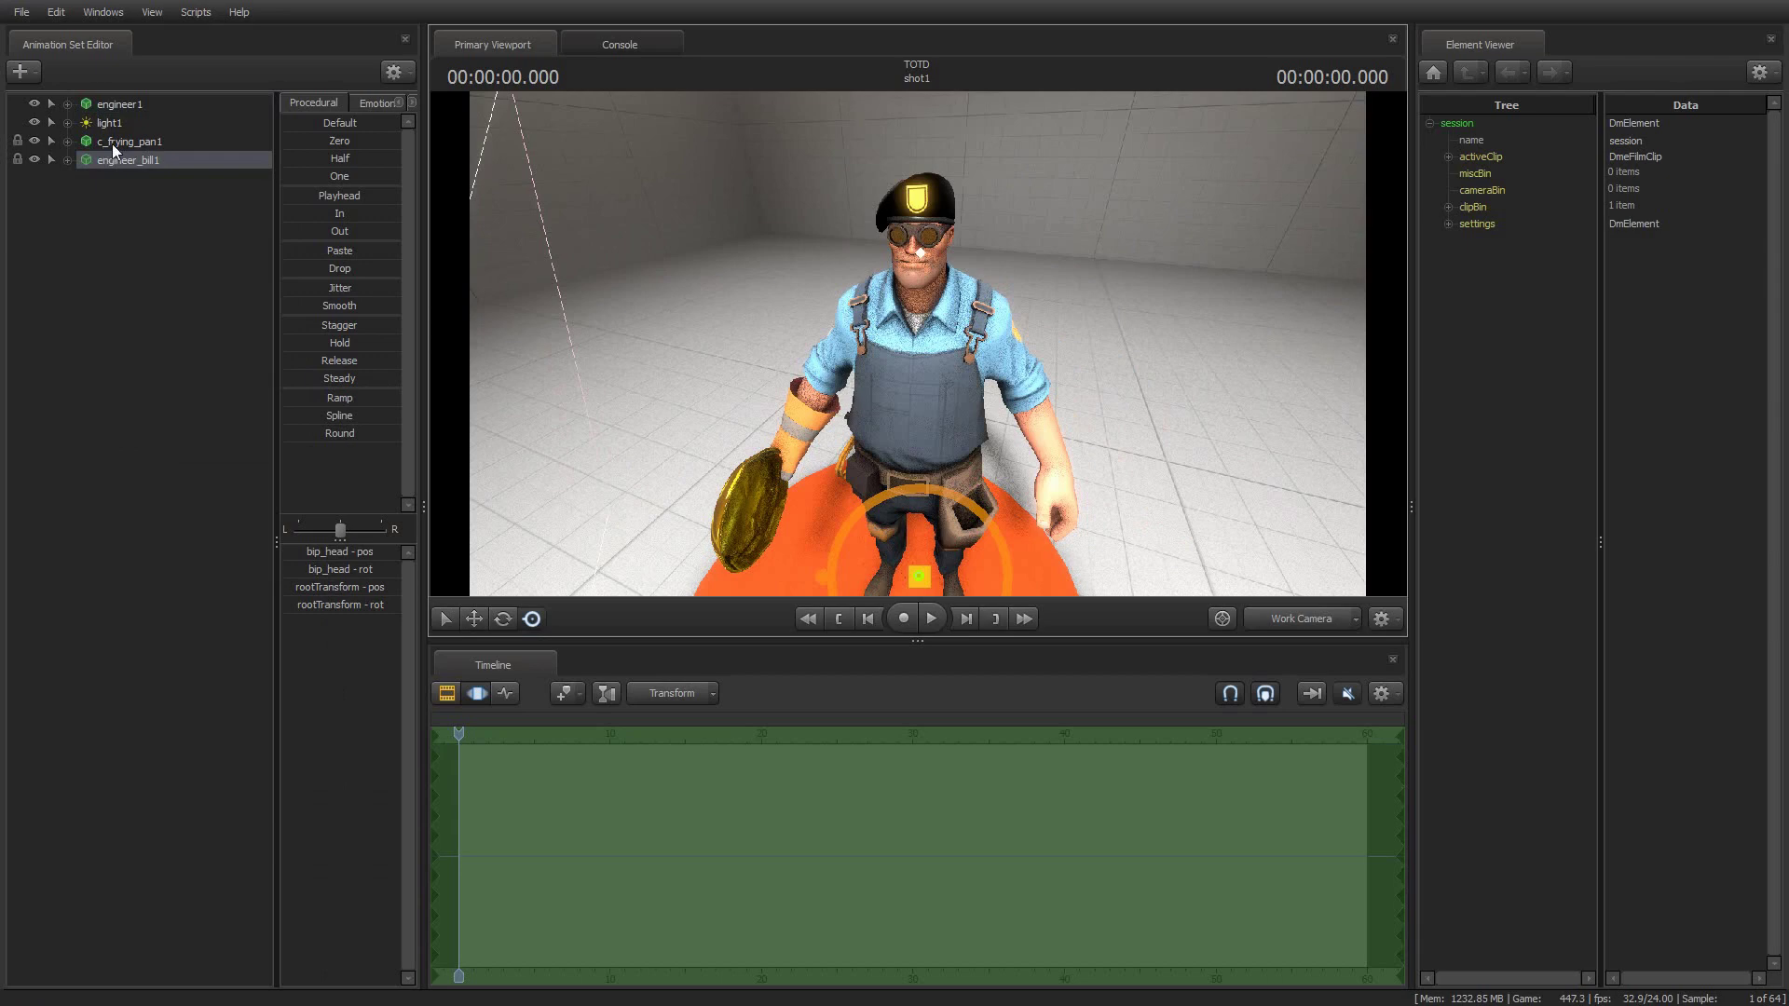
Equip engineer1 with the Accursed Apparition item from the Item Chooser.
left_click(99, 101)
right_click(100, 101)
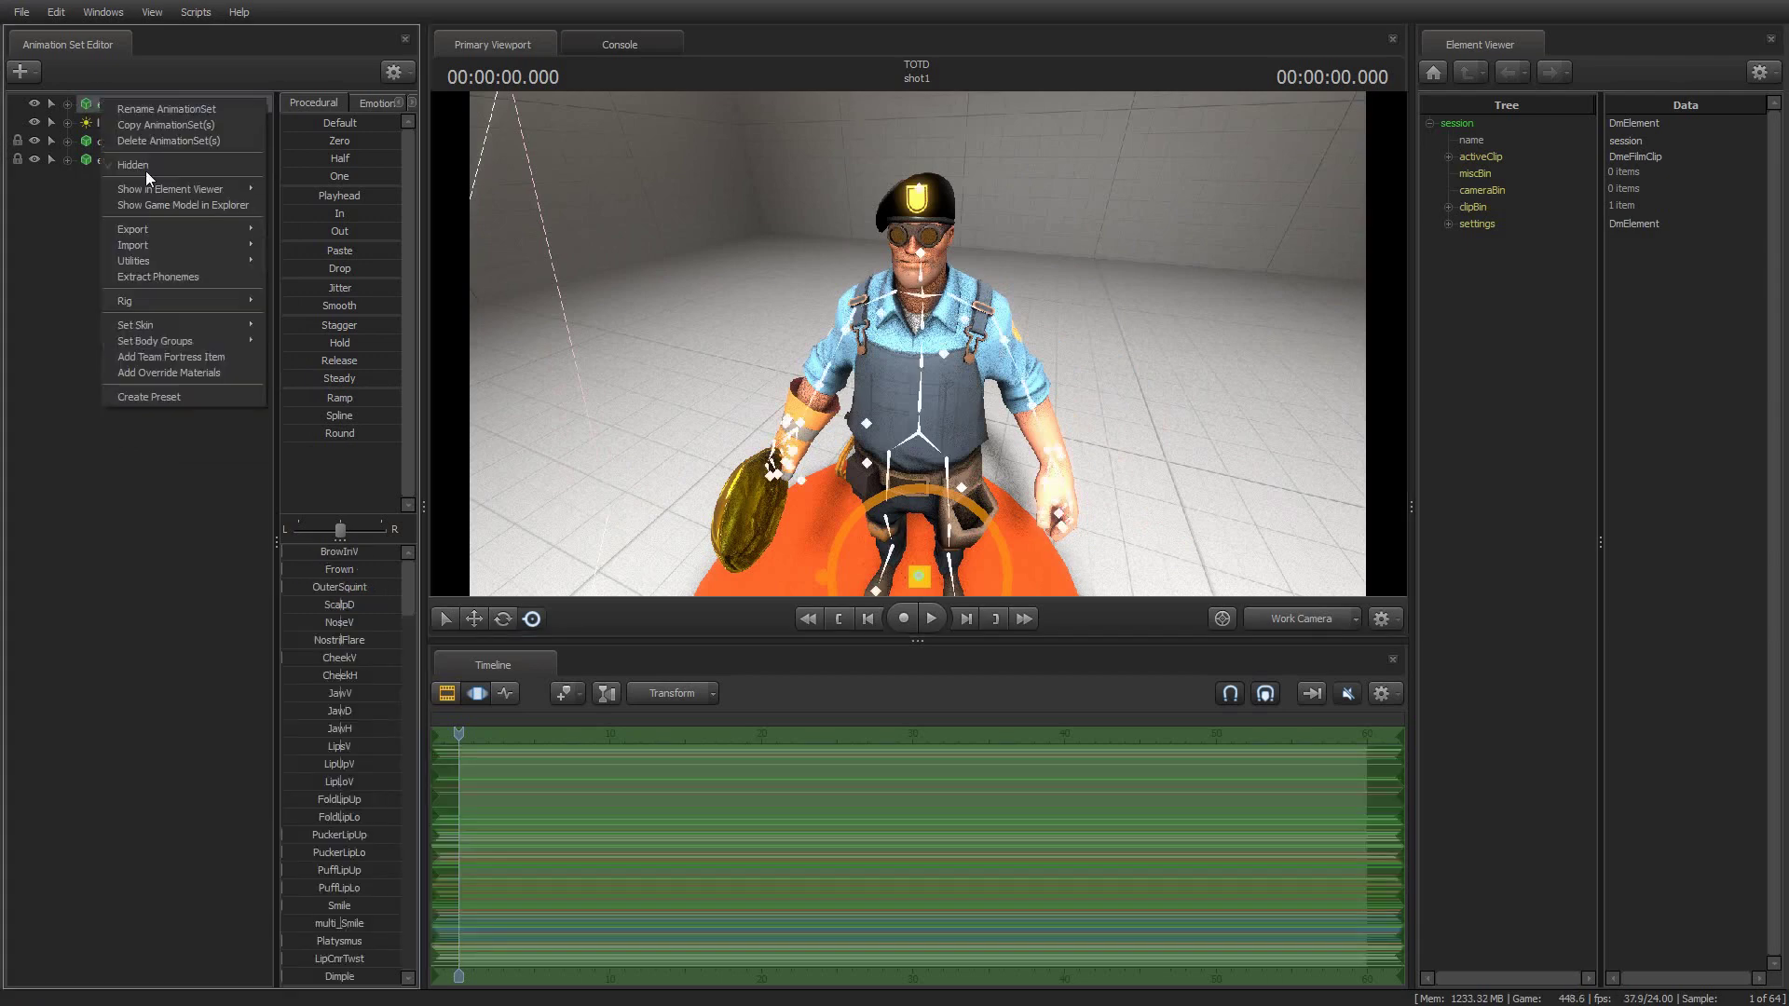
left_click(167, 359)
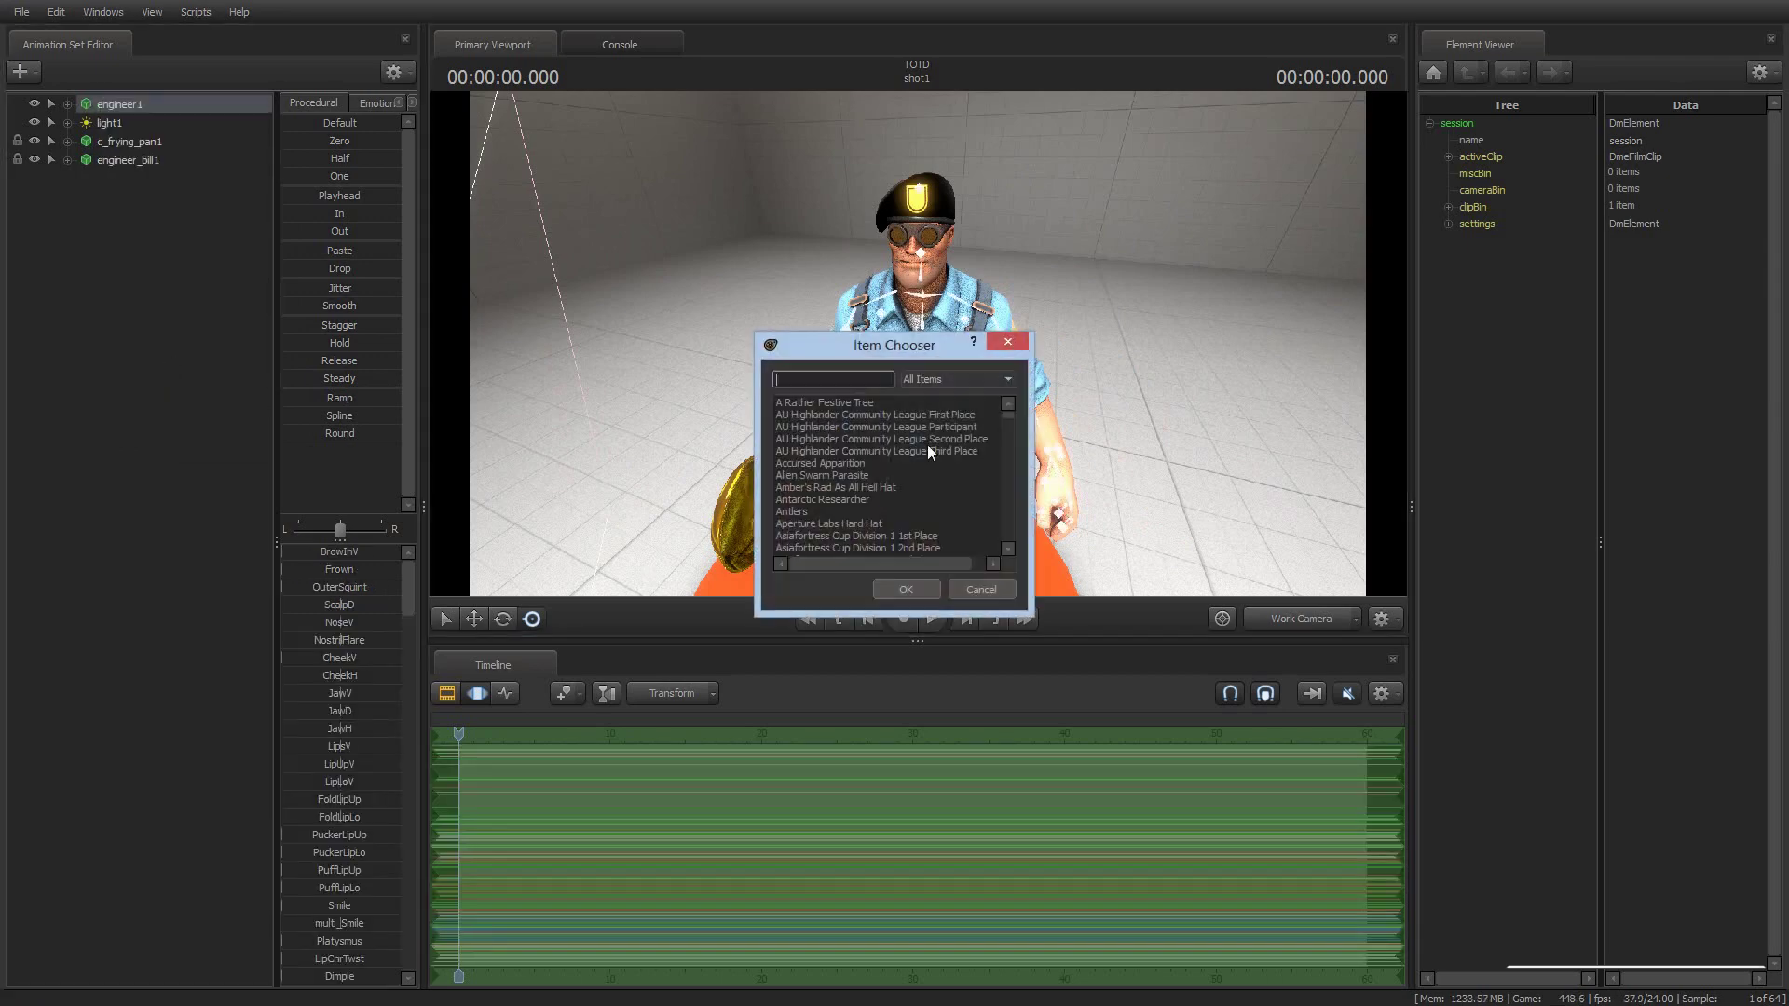
left_click(833, 464)
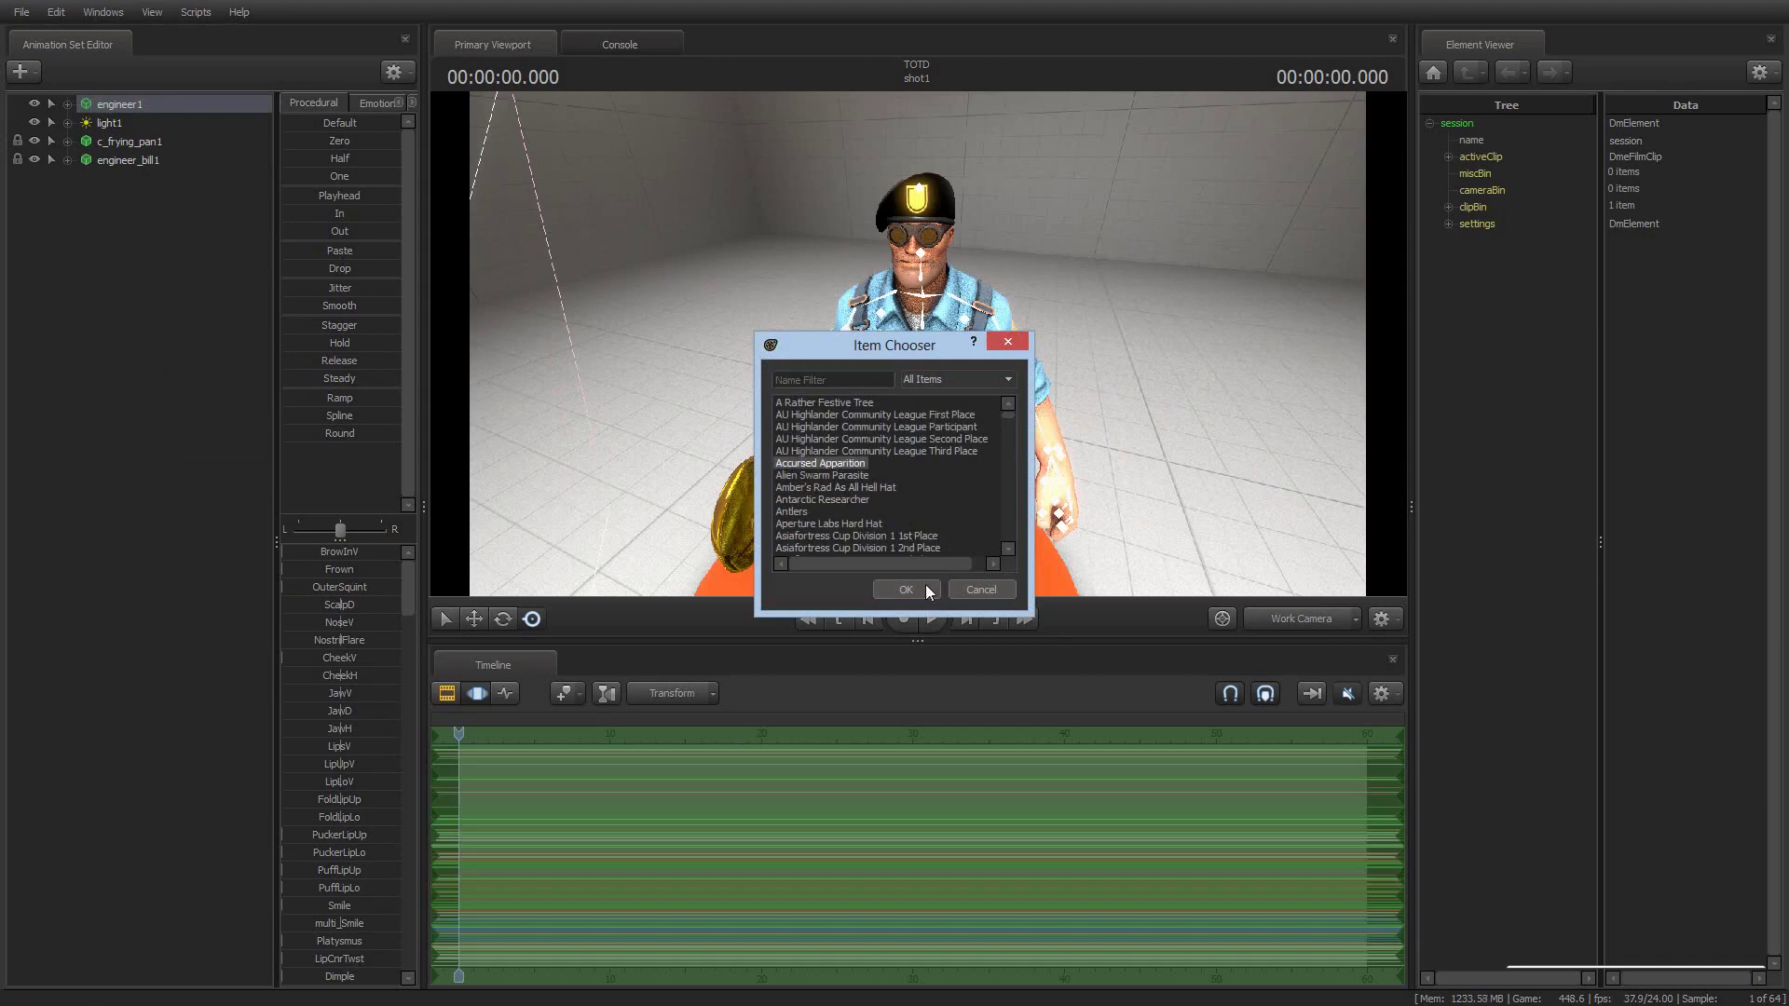
left_click(919, 589)
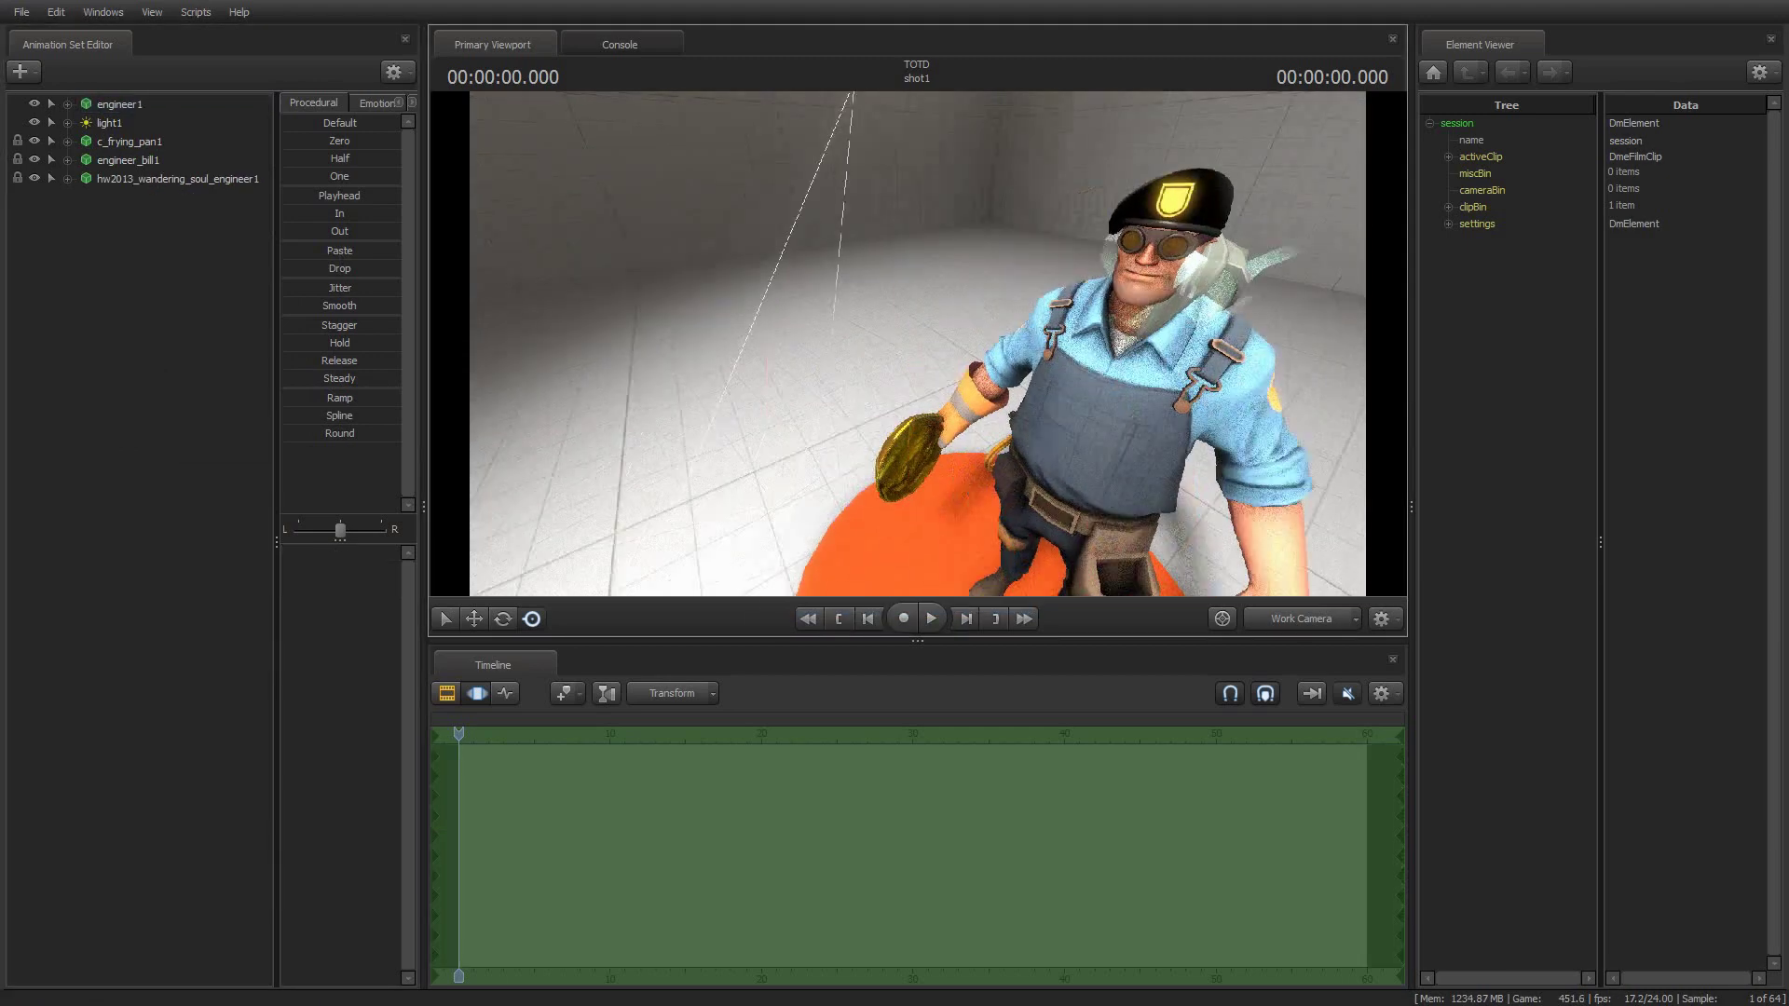
left_click_drag(915, 343, 915, 343)
Preview the ghost animation, show the clip editor, and view the scene through camera1.
key("space")
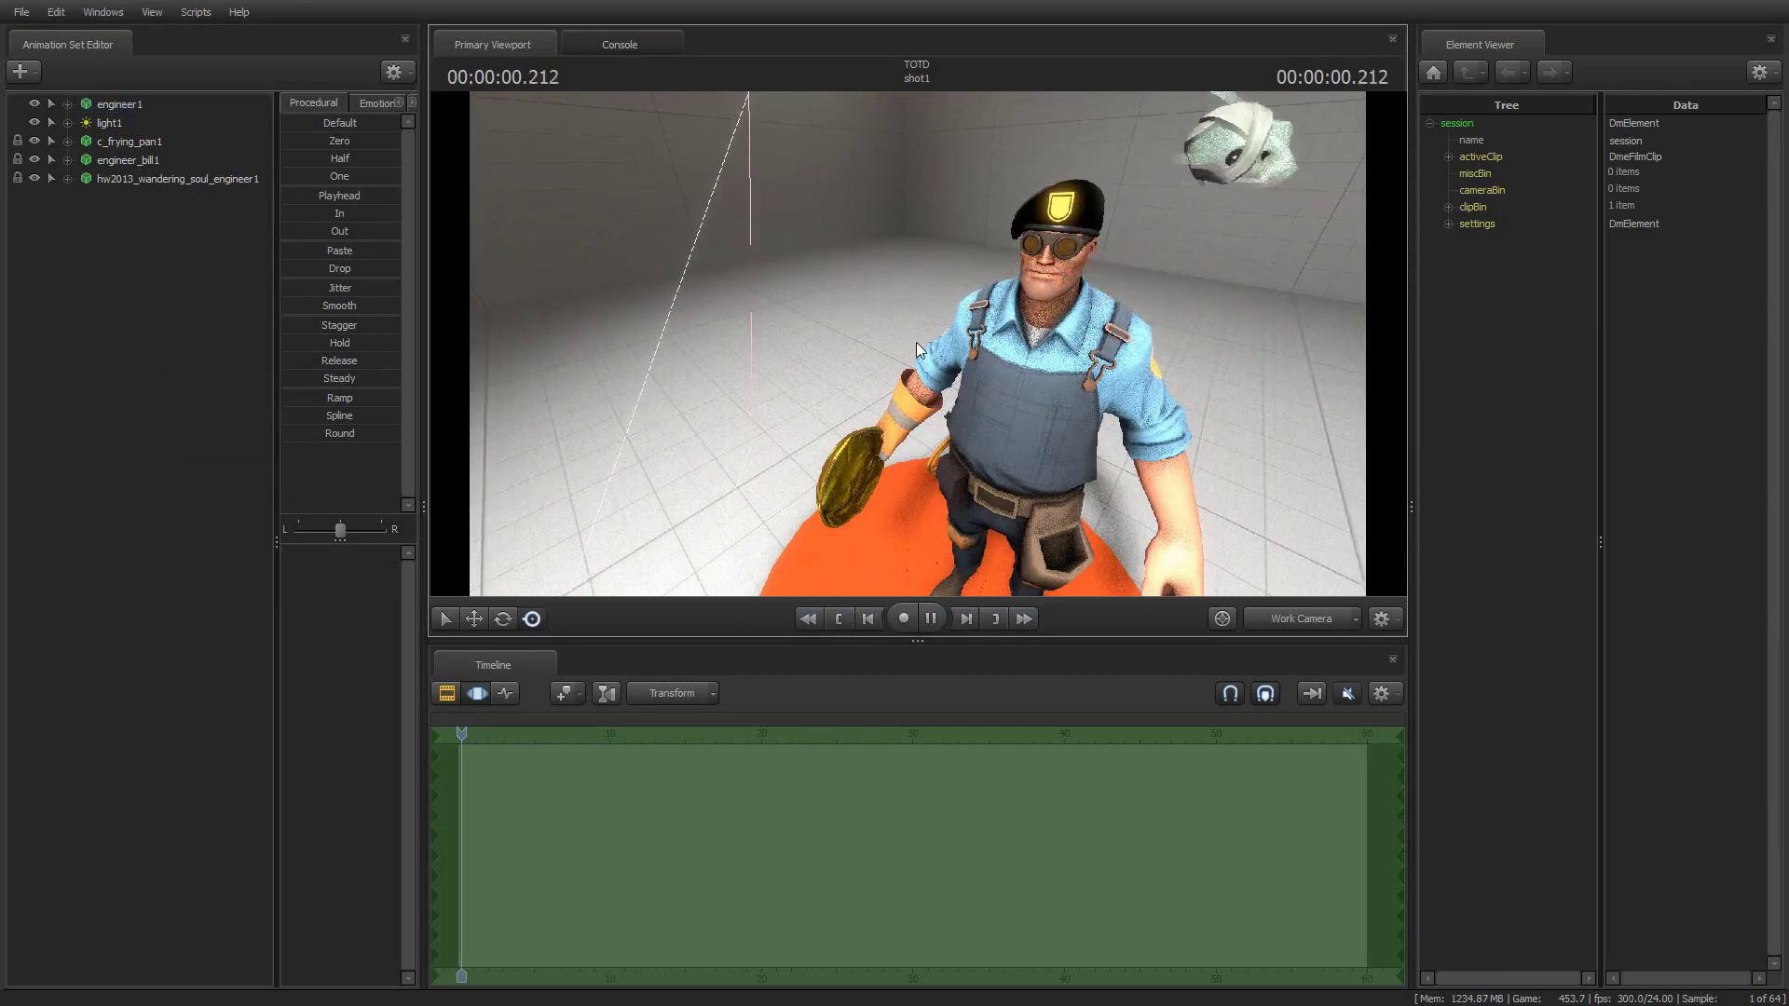
key("space")
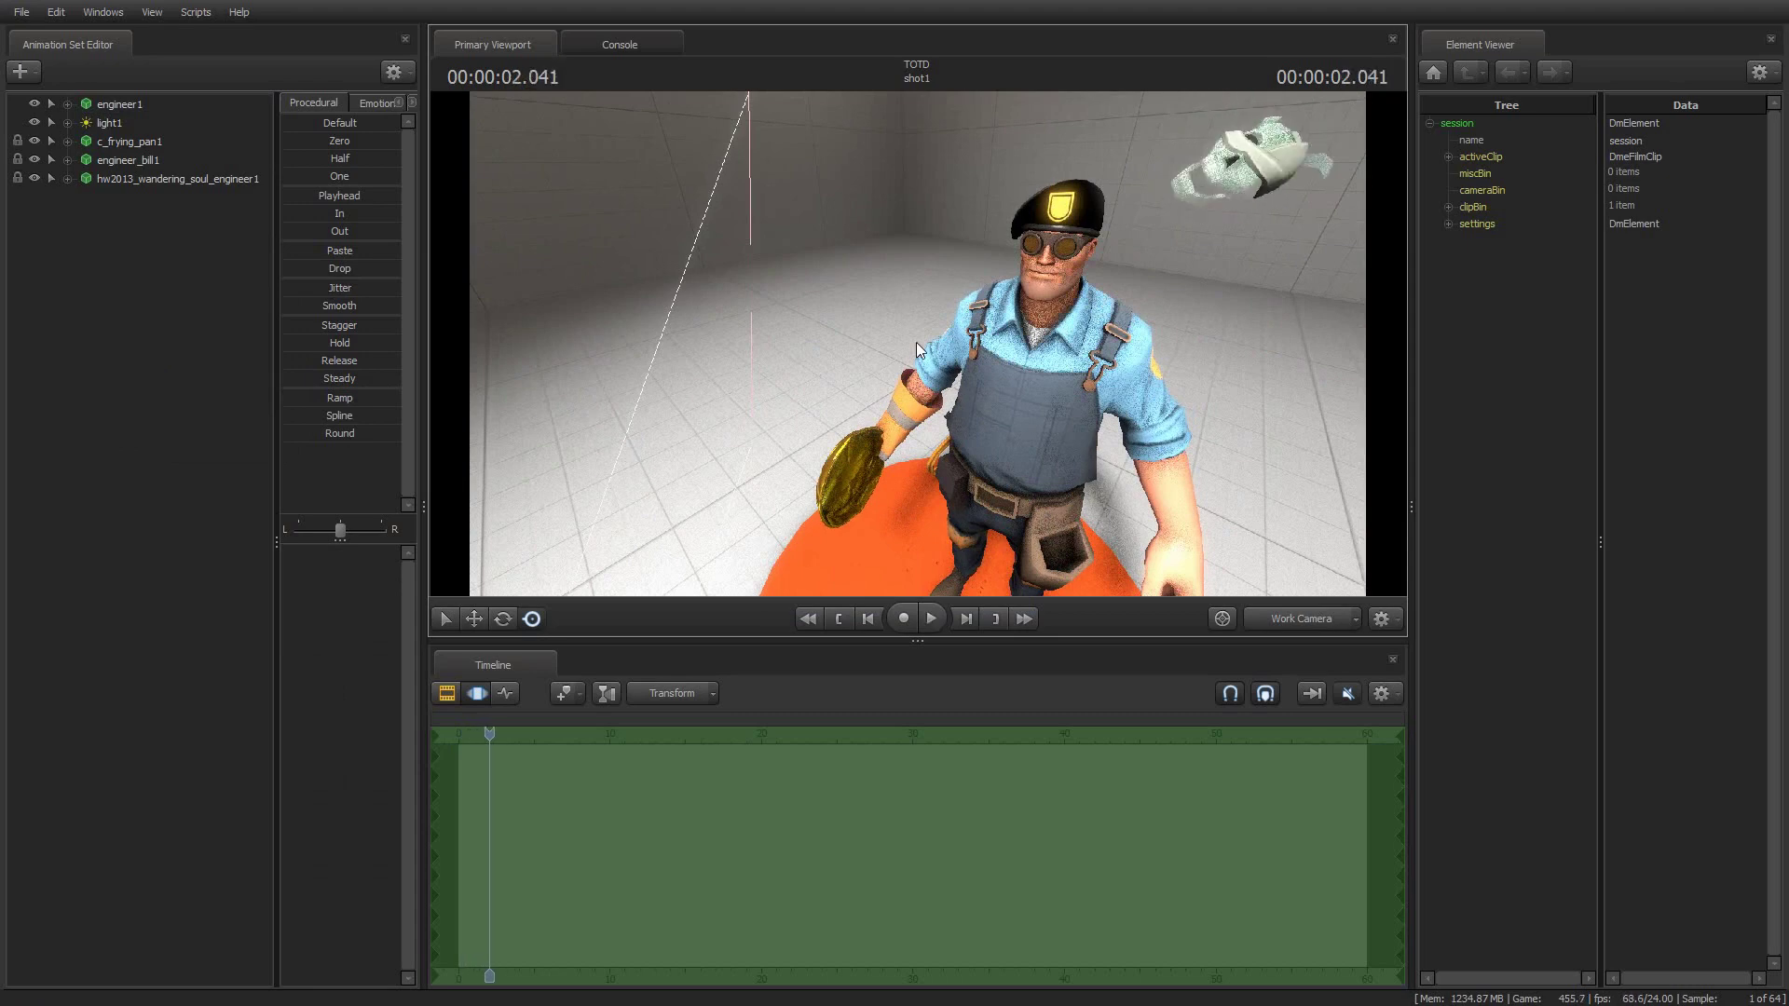
left_click(449, 694)
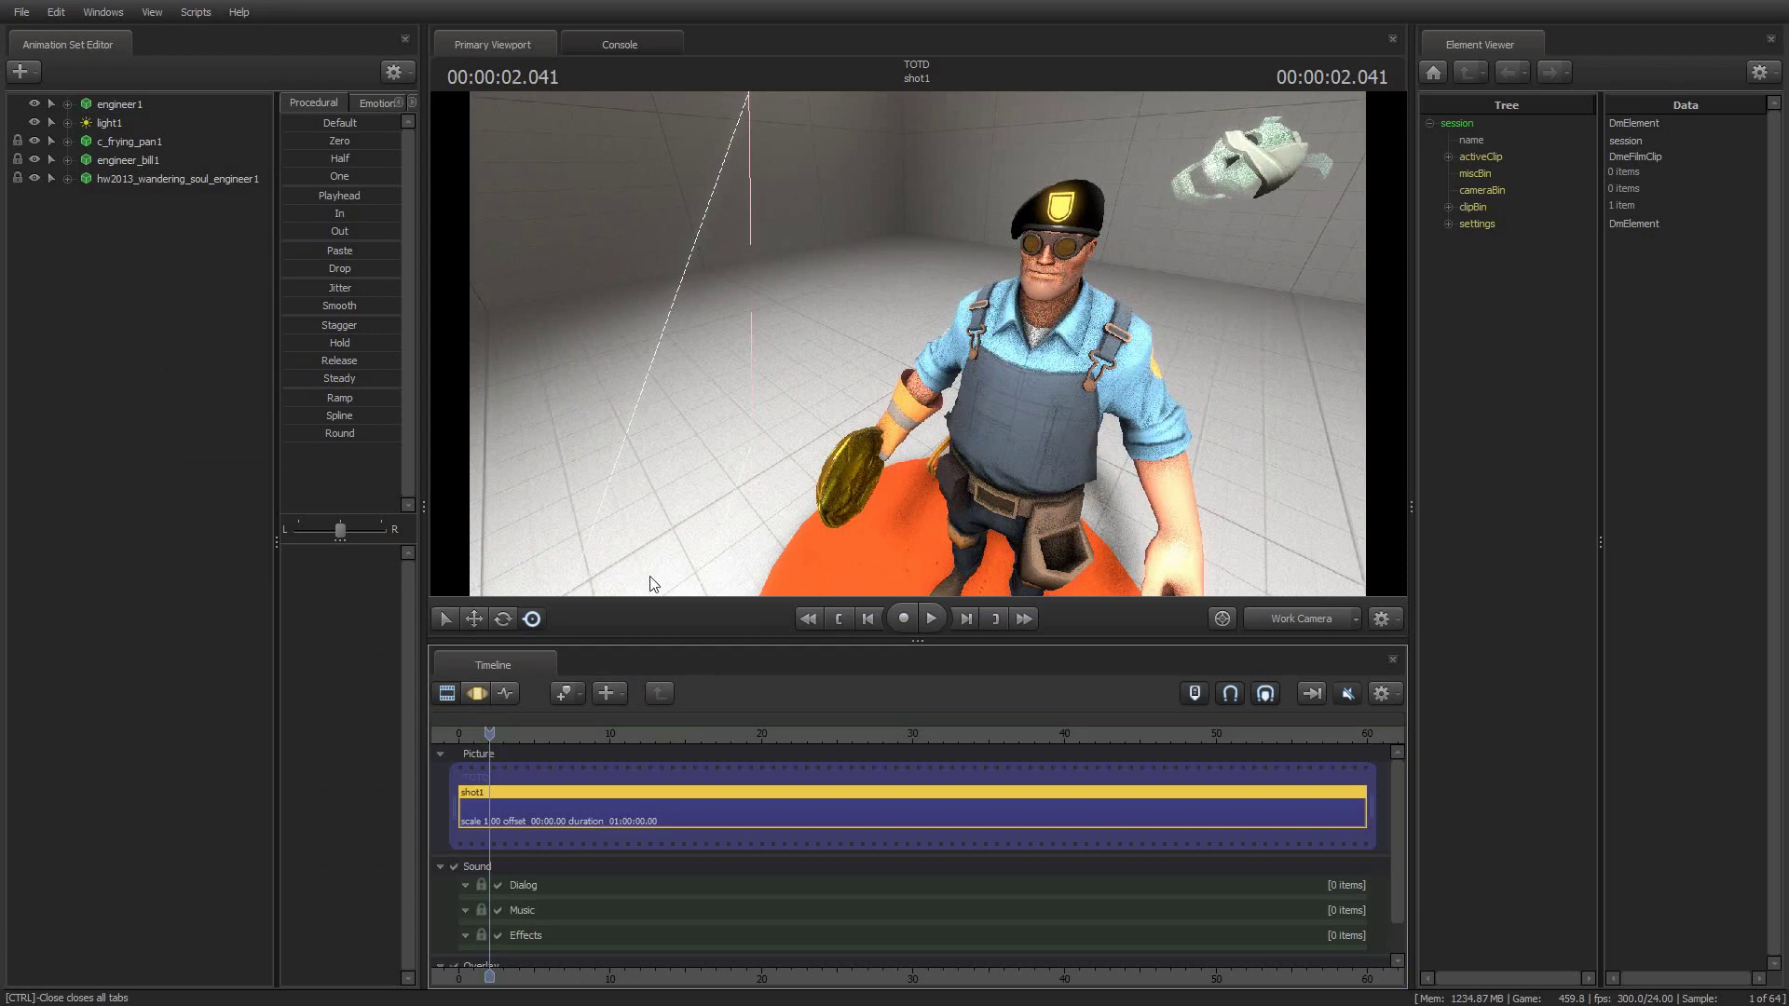
left_click_drag(803, 243, 917, 343)
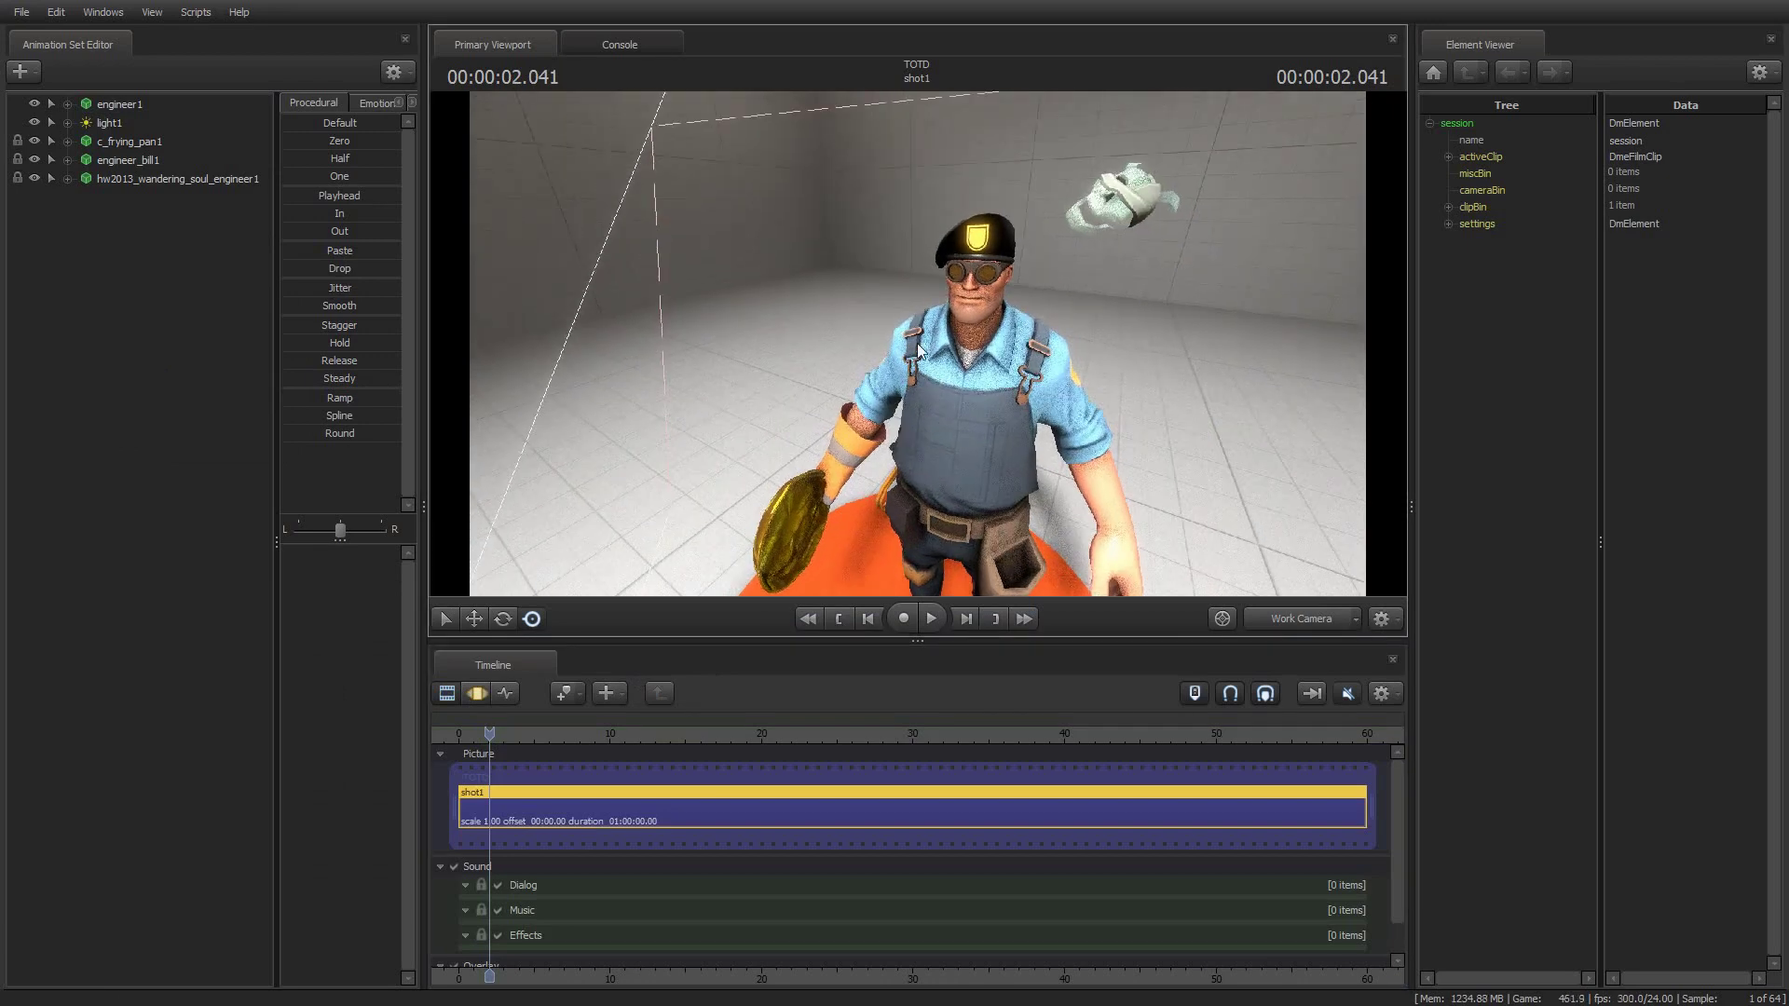
left_click(1302, 619)
left_click(1307, 636)
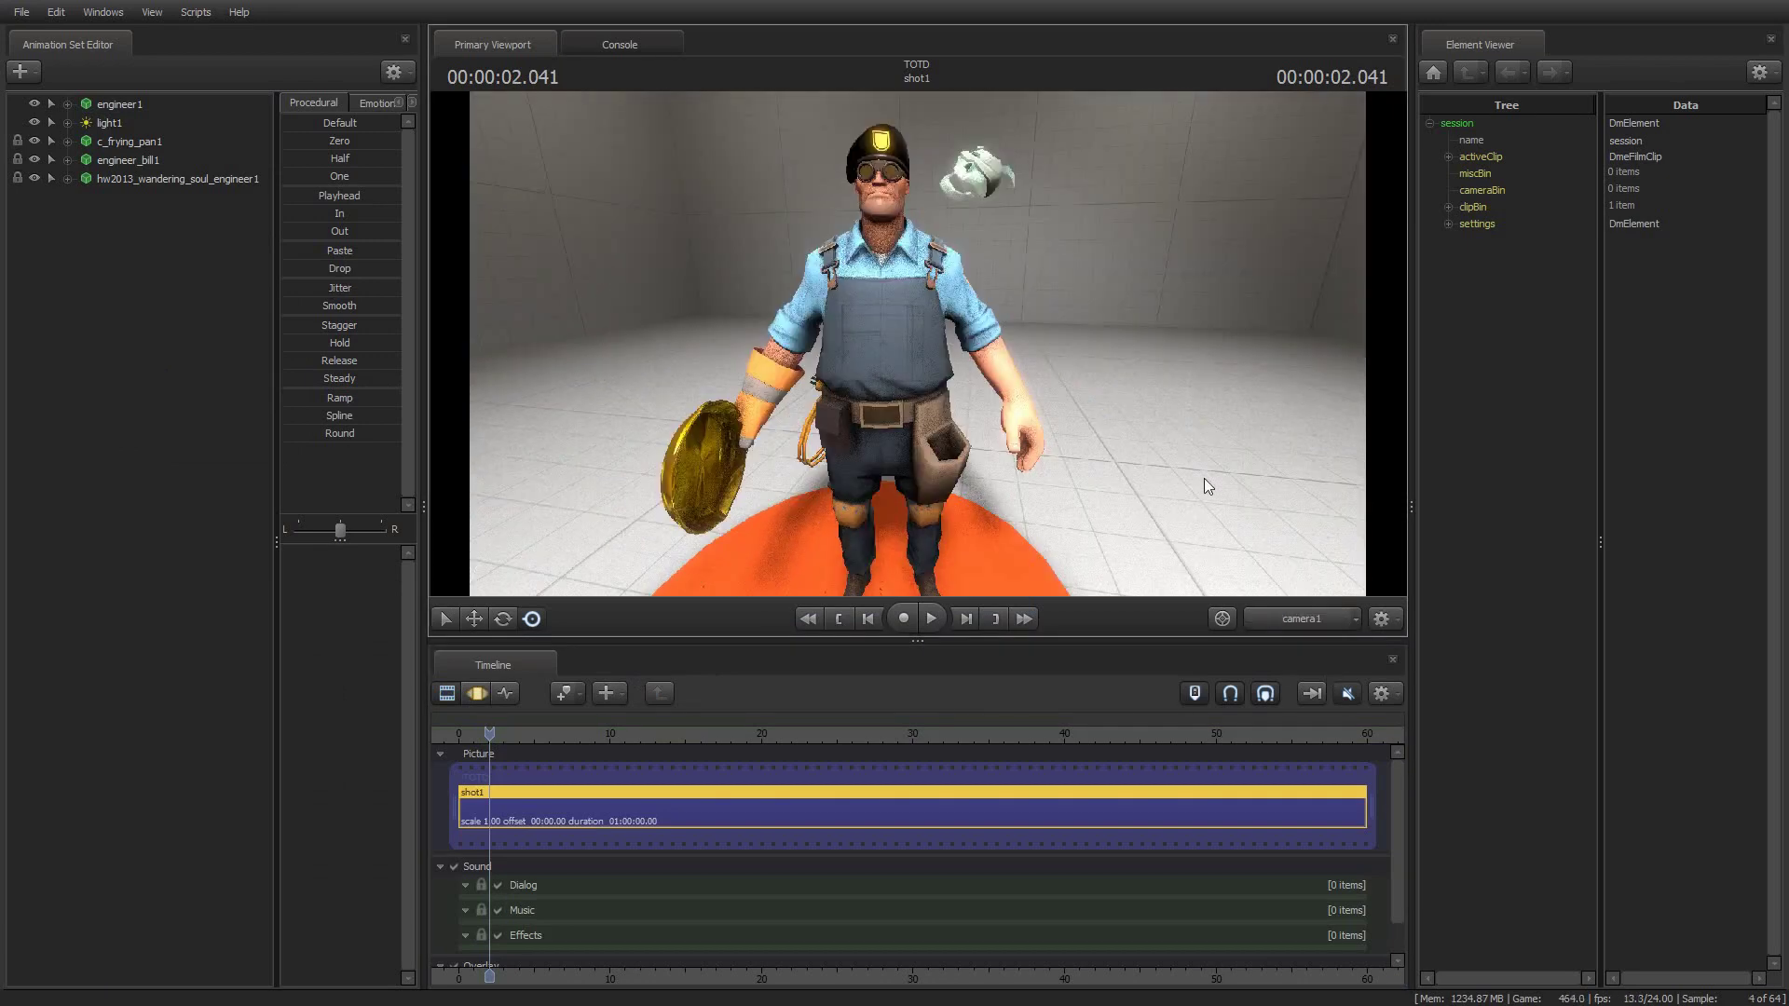